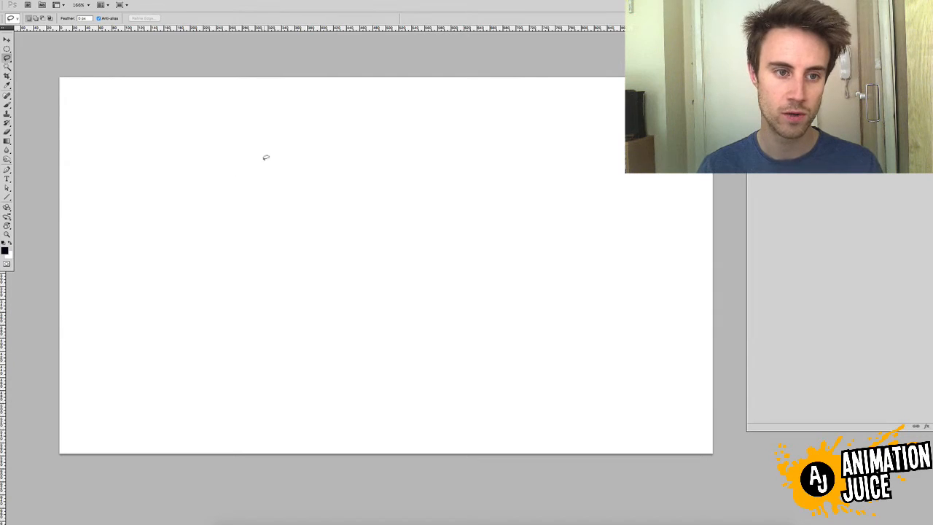
Lasso a freehand curling blob with rounded lobes in the canvas's upper middle and fill it with the black foreground colour
{"action": "mouse_move", "coordinate": [266, 157]}
{"action": "left_mouse_down"}
{"action": "mouse_move", "coordinate": [229, 200]}
{"action": "mouse_move", "coordinate": [273, 218]}
{"action": "mouse_move", "coordinate": [298, 191]}
{"action": "mouse_move", "coordinate": [277, 161]}
{"action": "mouse_move", "coordinate": [232, 161]}
{"action": "left_mouse_up"}
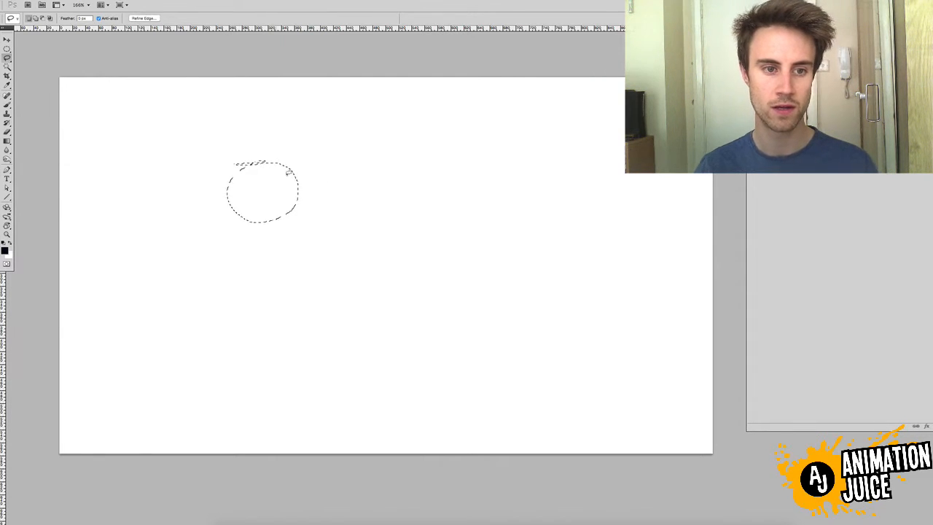
{"action": "left_click", "coordinate": [392, 168]}
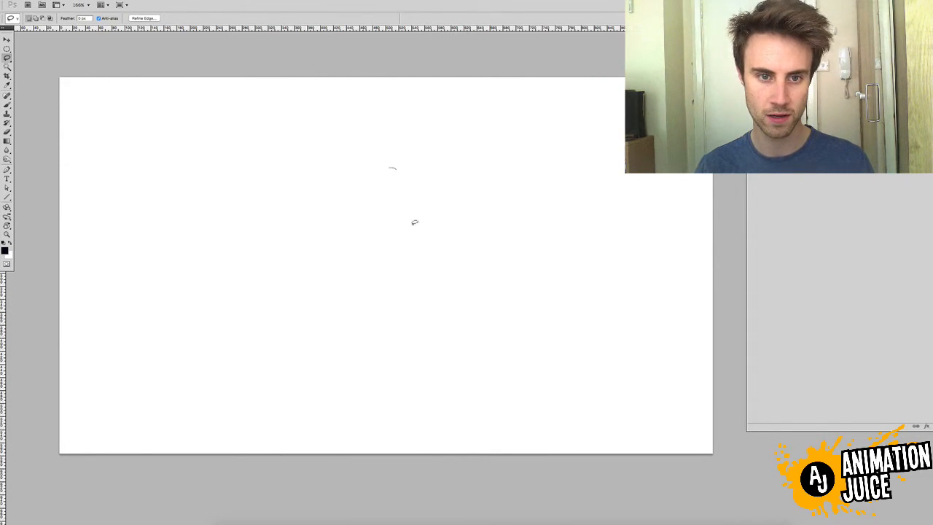
{"action": "mouse_move", "coordinate": [414, 222]}
{"action": "left_mouse_down"}
{"action": "mouse_move", "coordinate": [427, 191]}
{"action": "mouse_move", "coordinate": [402, 127]}
{"action": "mouse_move", "coordinate": [372, 156]}
{"action": "mouse_move", "coordinate": [332, 157]}
{"action": "mouse_move", "coordinate": [345, 177]}
{"action": "mouse_move", "coordinate": [316, 181]}
{"action": "mouse_move", "coordinate": [297, 131]}
{"action": "mouse_move", "coordinate": [282, 194]}
{"action": "mouse_move", "coordinate": [330, 206]}
{"action": "mouse_move", "coordinate": [372, 165]}
{"action": "mouse_move", "coordinate": [394, 167]}
{"action": "left_mouse_up"}
{"action": "key", "text": "alt+BackSpace"}
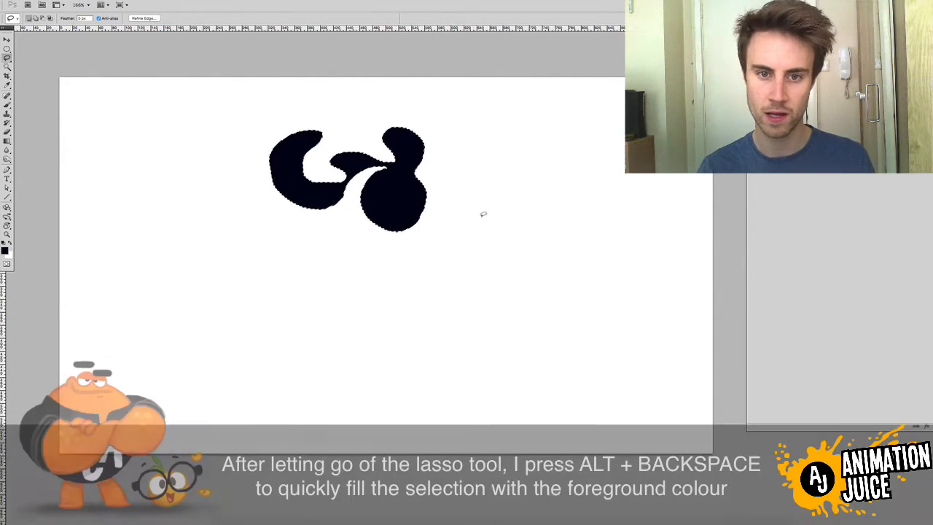
Lasso three separate rounded, multi-lobed shapes, one right of the curling blob and two below it, filling each with black
{"action": "mouse_move", "coordinate": [523, 198]}
{"action": "left_mouse_down"}
{"action": "mouse_move", "coordinate": [479, 263]}
{"action": "mouse_move", "coordinate": [512, 232]}
{"action": "mouse_move", "coordinate": [552, 239]}
{"action": "mouse_move", "coordinate": [591, 189]}
{"action": "mouse_move", "coordinate": [543, 196]}
{"action": "mouse_move", "coordinate": [510, 156]}
{"action": "mouse_move", "coordinate": [531, 191]}
{"action": "left_mouse_up"}
{"action": "key", "text": "alt+BackSpace"}
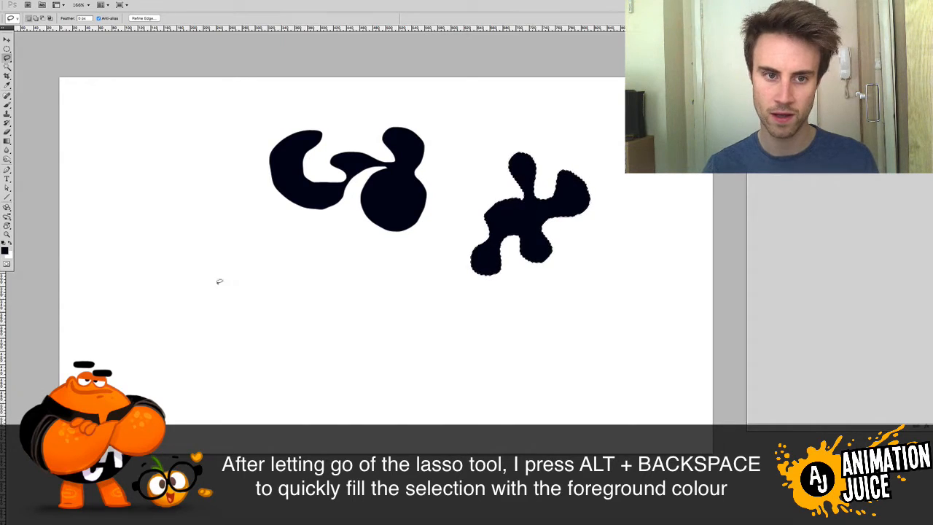
{"action": "mouse_move", "coordinate": [307, 251]}
{"action": "left_mouse_down"}
{"action": "mouse_move", "coordinate": [276, 268]}
{"action": "mouse_move", "coordinate": [317, 269]}
{"action": "mouse_move", "coordinate": [301, 306]}
{"action": "mouse_move", "coordinate": [339, 303]}
{"action": "mouse_move", "coordinate": [338, 275]}
{"action": "mouse_move", "coordinate": [365, 258]}
{"action": "mouse_move", "coordinate": [328, 246]}
{"action": "mouse_move", "coordinate": [321, 223]}
{"action": "mouse_move", "coordinate": [310, 248]}
{"action": "left_mouse_up"}
{"action": "key", "text": "alt+BackSpace"}
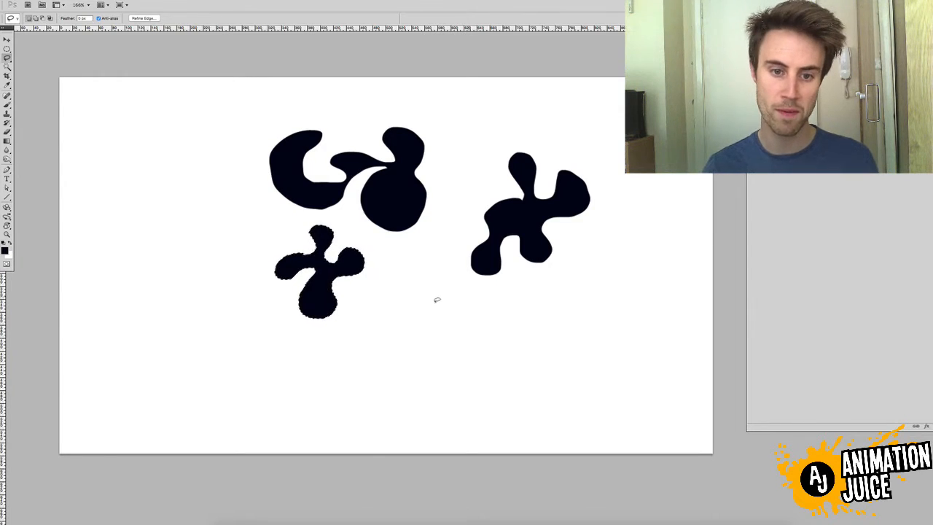
{"action": "mouse_move", "coordinate": [431, 288]}
{"action": "left_mouse_down"}
{"action": "mouse_move", "coordinate": [387, 327]}
{"action": "mouse_move", "coordinate": [405, 347]}
{"action": "mouse_move", "coordinate": [427, 331]}
{"action": "mouse_move", "coordinate": [442, 345]}
{"action": "mouse_move", "coordinate": [472, 346]}
{"action": "mouse_move", "coordinate": [462, 304]}
{"action": "mouse_move", "coordinate": [469, 283]}
{"action": "mouse_move", "coordinate": [433, 284]}
{"action": "left_mouse_up"}
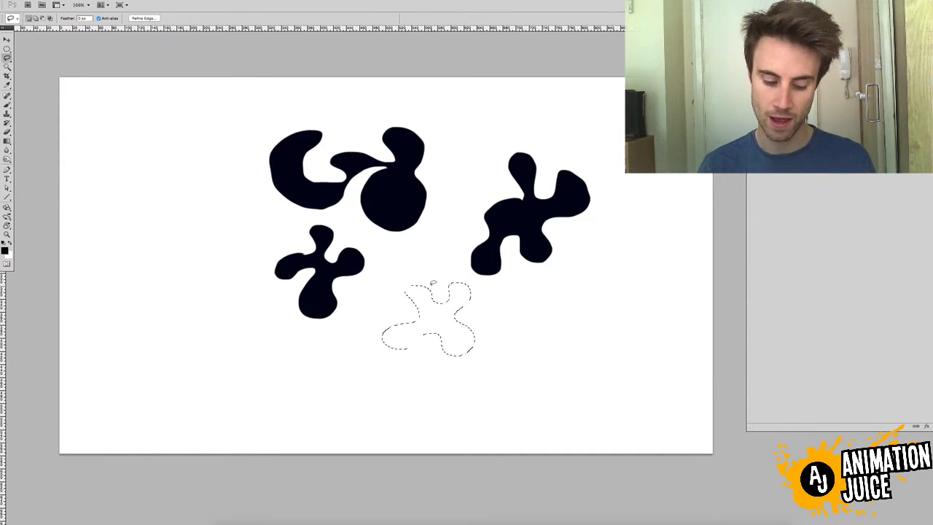
{"action": "key", "text": "alt+BackSpace"}
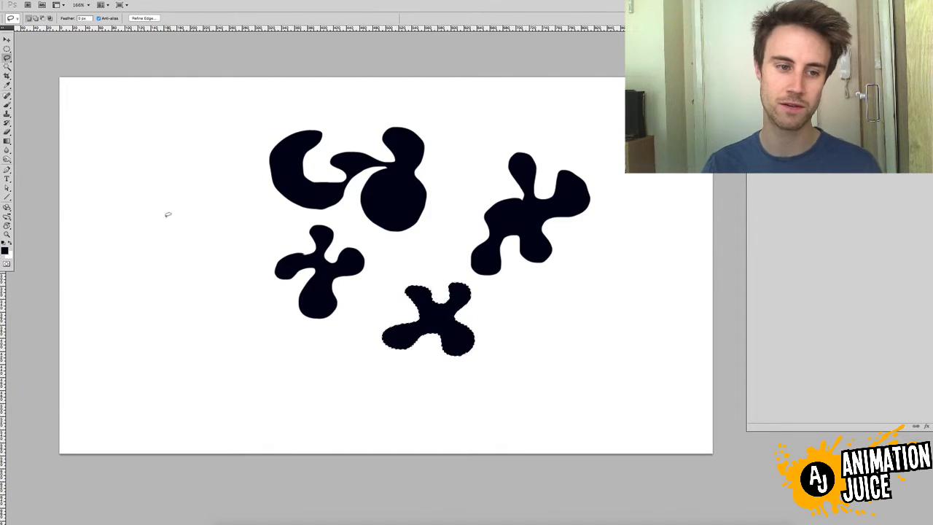
Lasso and fill two more four-limbed black blobs, one at the canvas's left and one at its lower right, then deselect
{"action": "mouse_move", "coordinate": [158, 190]}
{"action": "left_mouse_down"}
{"action": "mouse_move", "coordinate": [144, 246]}
{"action": "mouse_move", "coordinate": [152, 274]}
{"action": "mouse_move", "coordinate": [172, 271]}
{"action": "mouse_move", "coordinate": [183, 244]}
{"action": "mouse_move", "coordinate": [190, 265]}
{"action": "mouse_move", "coordinate": [217, 264]}
{"action": "mouse_move", "coordinate": [199, 212]}
{"action": "mouse_move", "coordinate": [187, 181]}
{"action": "left_mouse_up"}
{"action": "key", "text": "alt+BackSpace"}
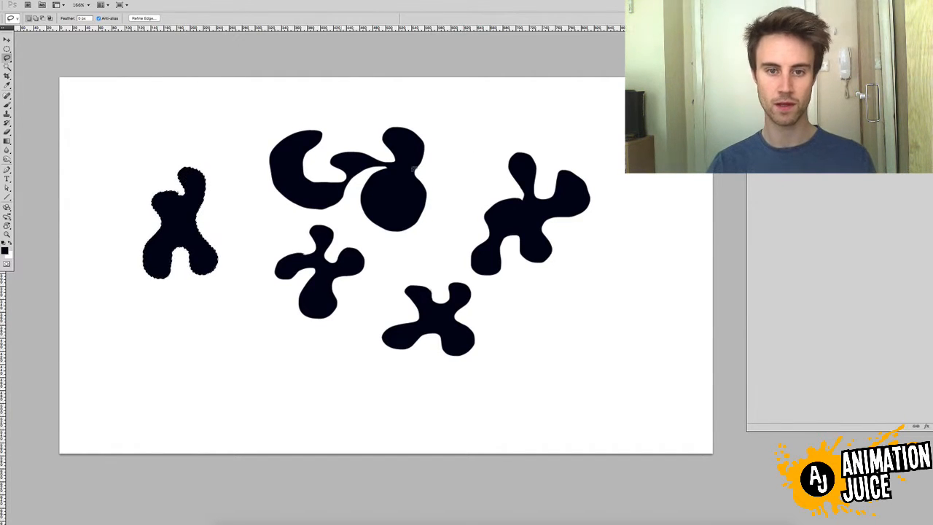
{"action": "mouse_move", "coordinate": [568, 295]}
{"action": "left_mouse_down"}
{"action": "mouse_move", "coordinate": [558, 343]}
{"action": "mouse_move", "coordinate": [581, 357]}
{"action": "mouse_move", "coordinate": [604, 332]}
{"action": "mouse_move", "coordinate": [584, 289]}
{"action": "mouse_move", "coordinate": [569, 288]}
{"action": "left_mouse_up"}
{"action": "key", "text": "alt+BackSpace"}
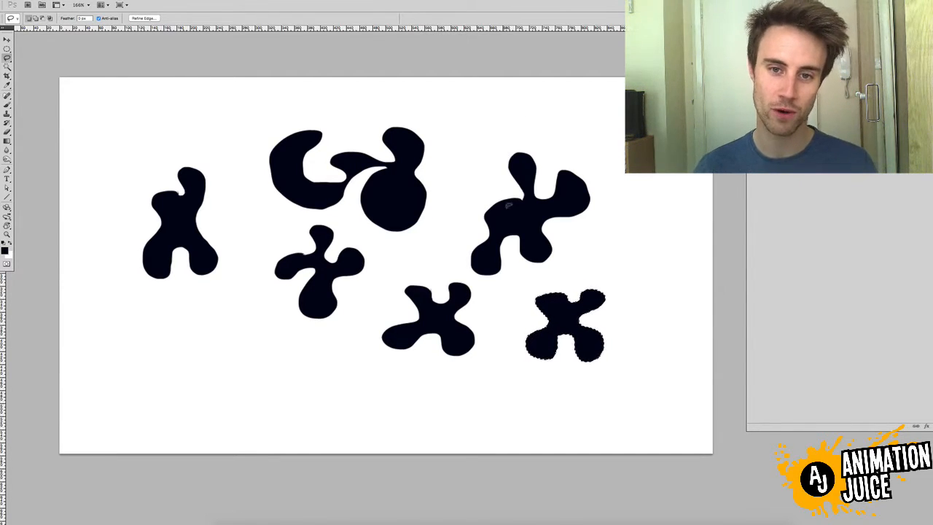
{"action": "left_click", "coordinate": [600, 267]}
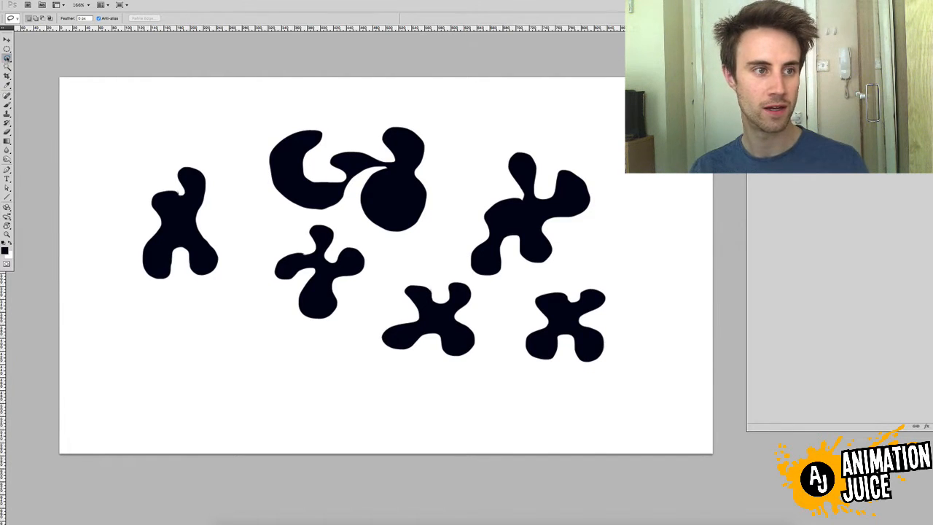
With the Polygonal Lasso, outline a blocky, notched shape below the leftmost blob and fill it with black
{"action": "left_click_drag", "start_coordinate": [6, 61], "coordinate": [29, 67]}
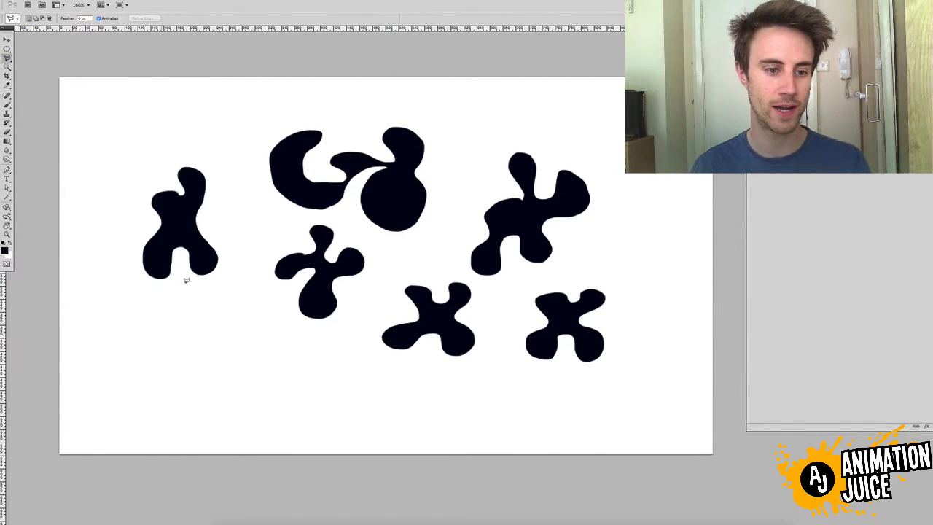
{"action": "left_click", "coordinate": [144, 323]}
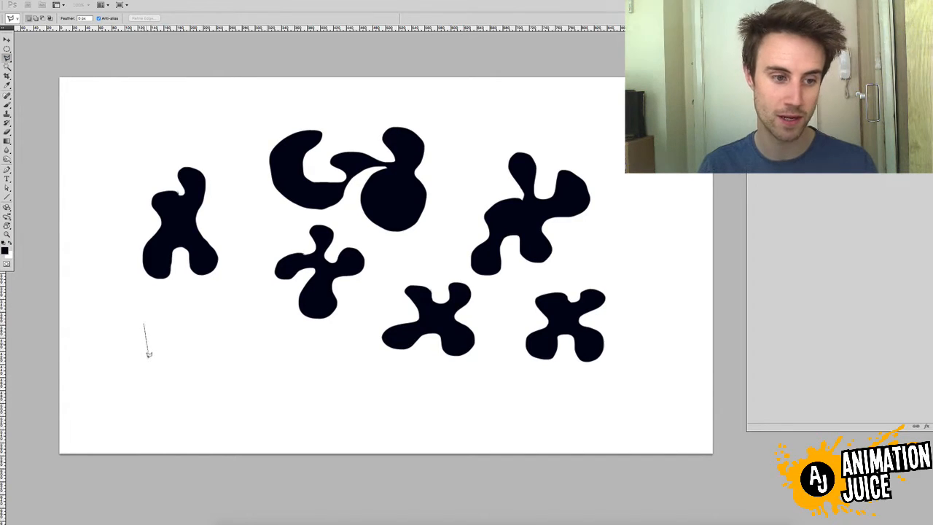
{"action": "left_click", "coordinate": [148, 368]}
{"action": "left_click", "coordinate": [195, 367]}
{"action": "left_click", "coordinate": [196, 334]}
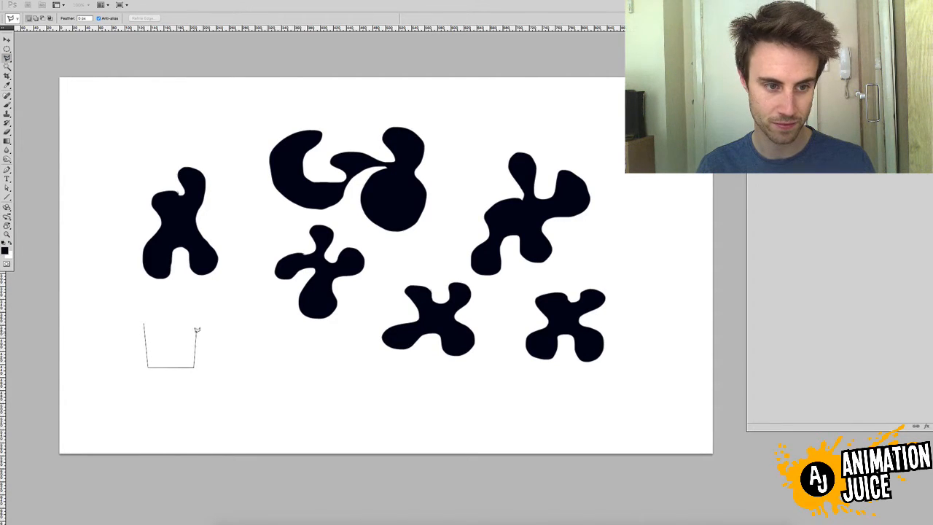
{"action": "left_click", "coordinate": [192, 327]}
{"action": "left_click", "coordinate": [192, 313]}
{"action": "left_click", "coordinate": [201, 312]}
{"action": "left_click", "coordinate": [202, 296]}
{"action": "left_click", "coordinate": [159, 295]}
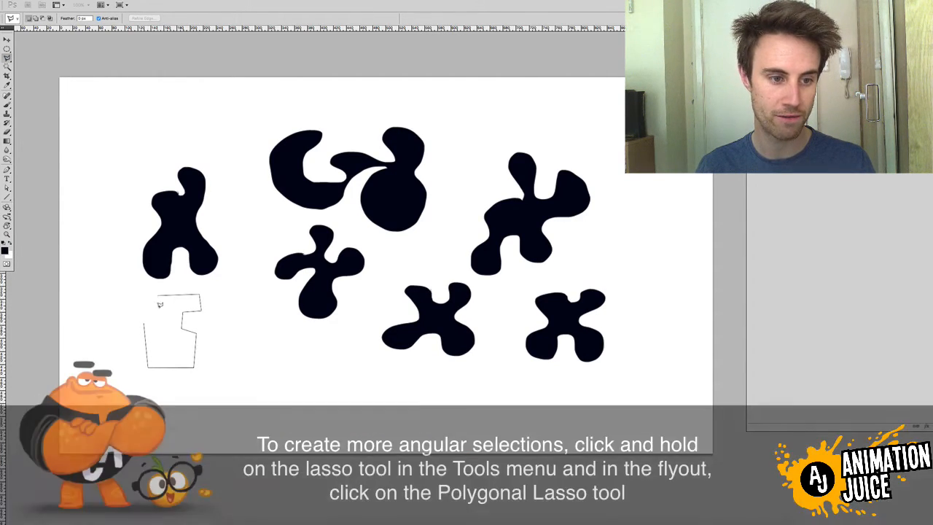
{"action": "left_click", "coordinate": [159, 312]}
{"action": "left_click", "coordinate": [144, 318]}
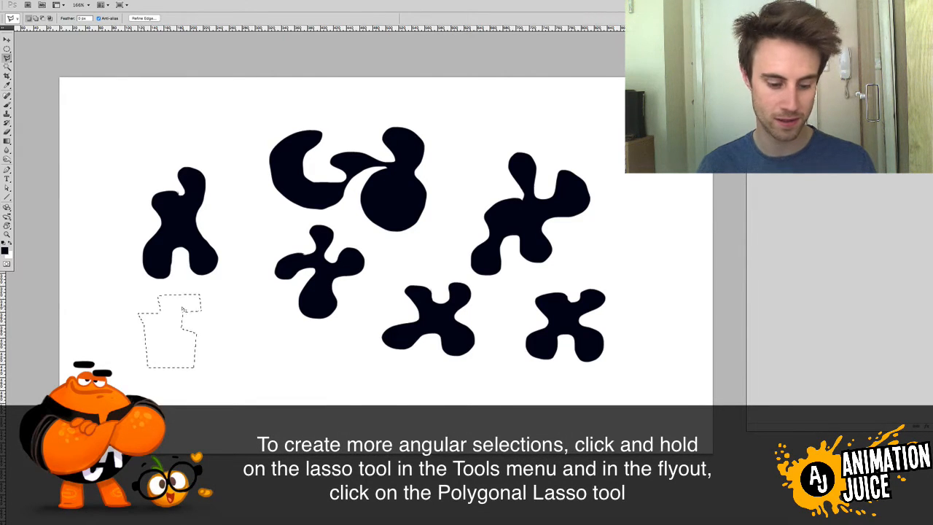
{"action": "key", "text": "alt+BackSpace"}
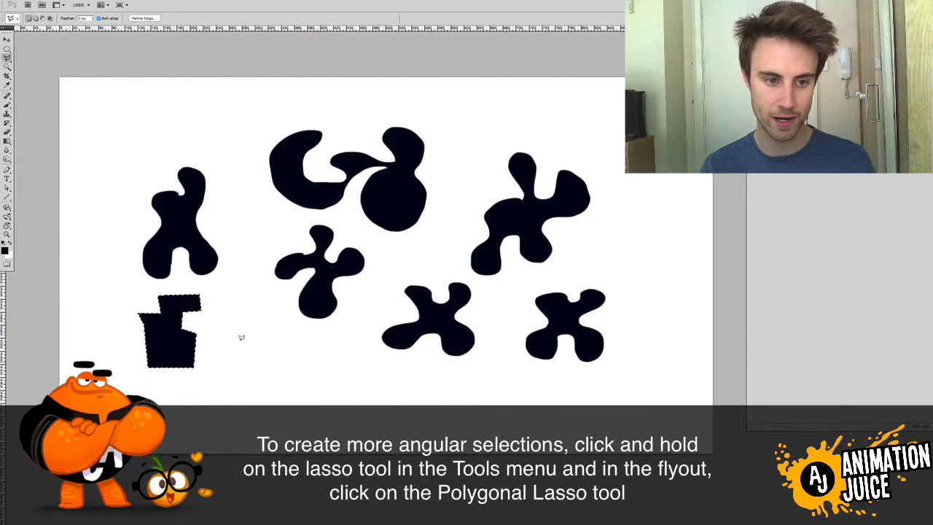
Outline a tall arrow with a notched base beside the blocky shape using straight edges, fill it with black and deselect
{"action": "left_click", "coordinate": [235, 307]}
{"action": "left_click", "coordinate": [263, 393]}
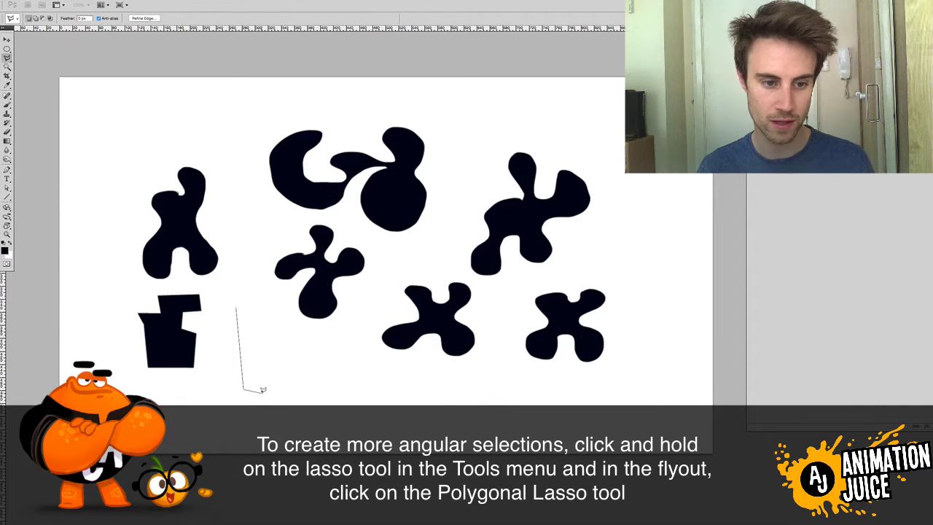
{"action": "left_click", "coordinate": [270, 373]}
{"action": "left_click", "coordinate": [278, 393]}
{"action": "left_click", "coordinate": [292, 387]}
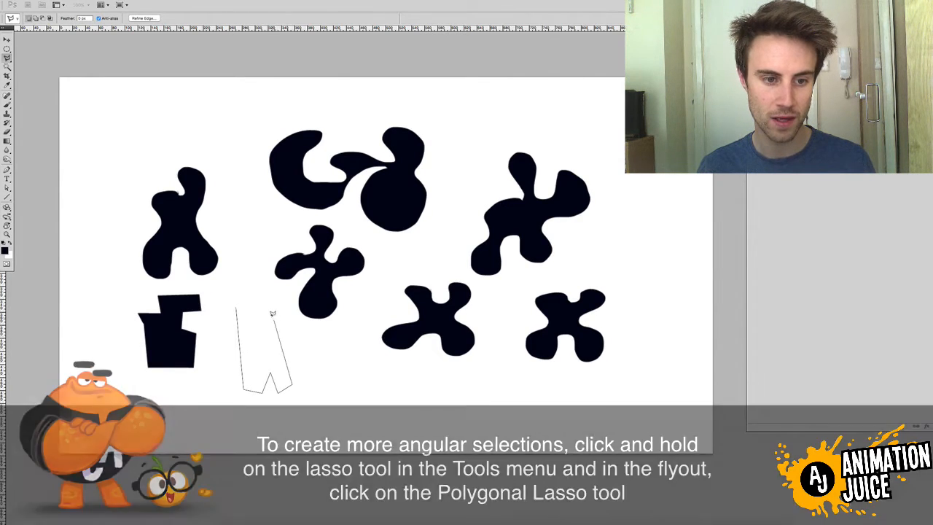
{"action": "left_click", "coordinate": [272, 315]}
{"action": "left_click", "coordinate": [282, 307]}
{"action": "left_click", "coordinate": [261, 289]}
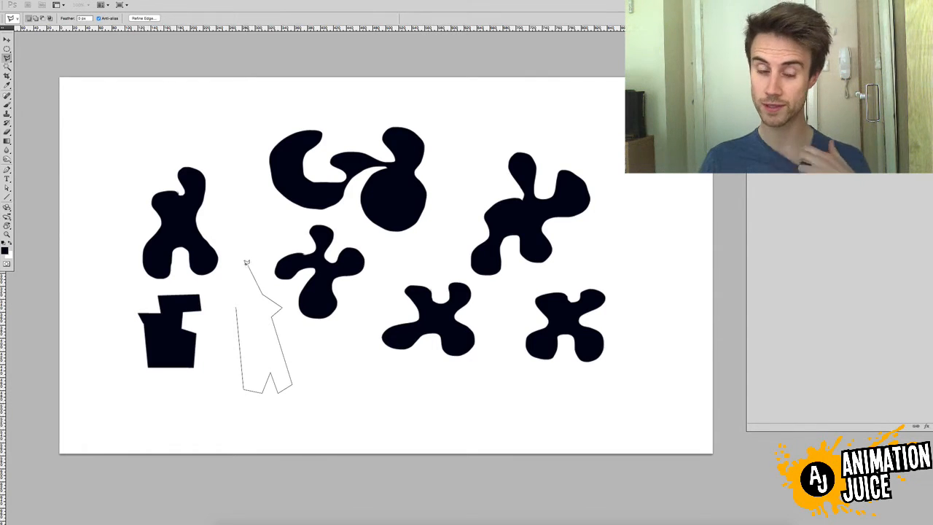
{"action": "left_click", "coordinate": [245, 267]}
{"action": "left_click", "coordinate": [222, 298]}
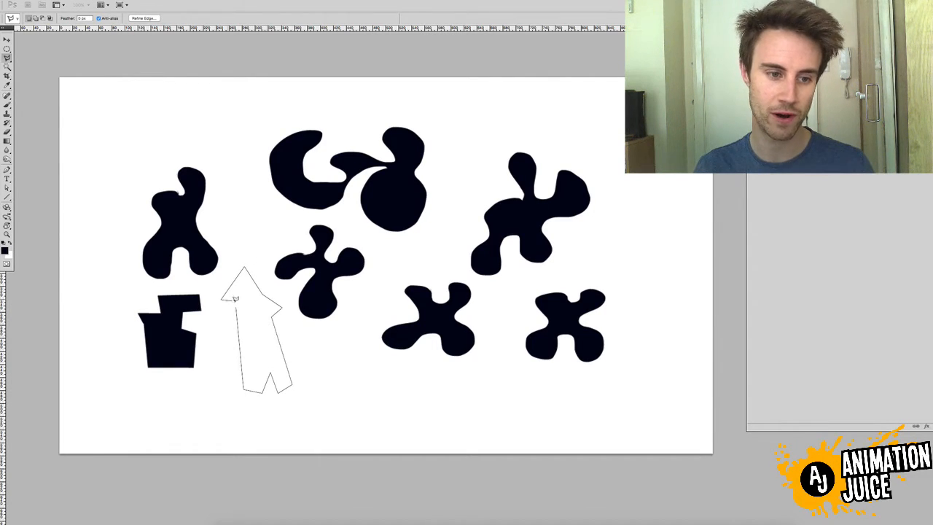
{"action": "left_click", "coordinate": [236, 306]}
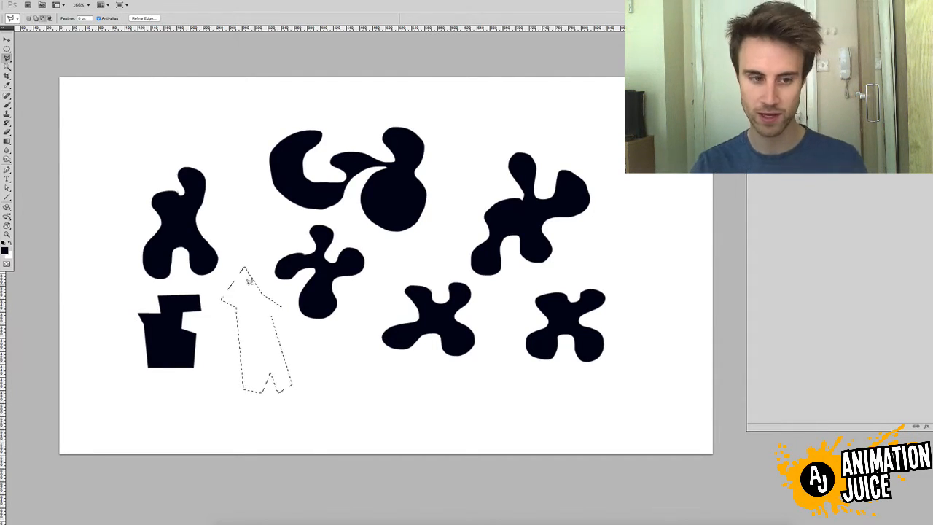
{"action": "key", "text": "alt+BackSpace"}
{"action": "key", "text": "ctrl+d"}
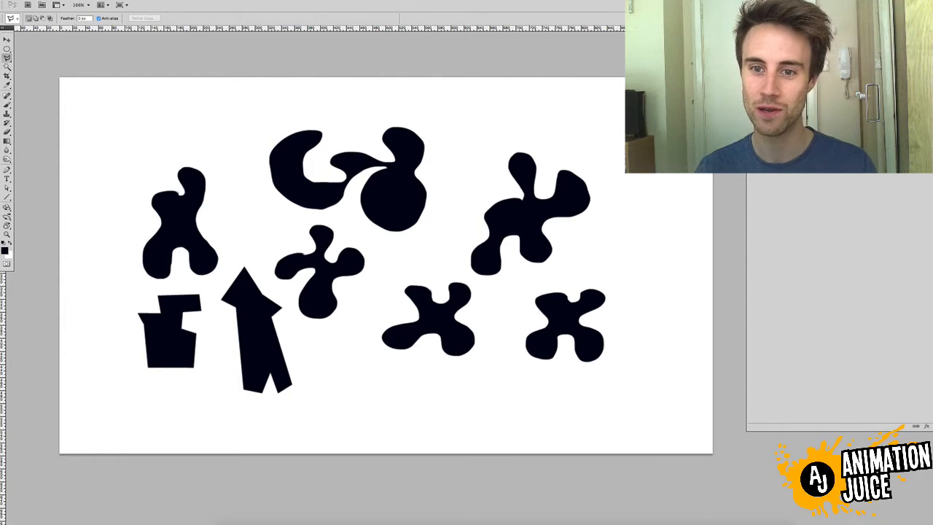
Draw a straight-edged banner selection with a V-notched lower end near the canvas's right edge and fill it with black
{"action": "left_click", "coordinate": [637, 155]}
{"action": "left_click", "coordinate": [639, 229]}
{"action": "left_click", "coordinate": [655, 191]}
{"action": "left_click", "coordinate": [675, 231]}
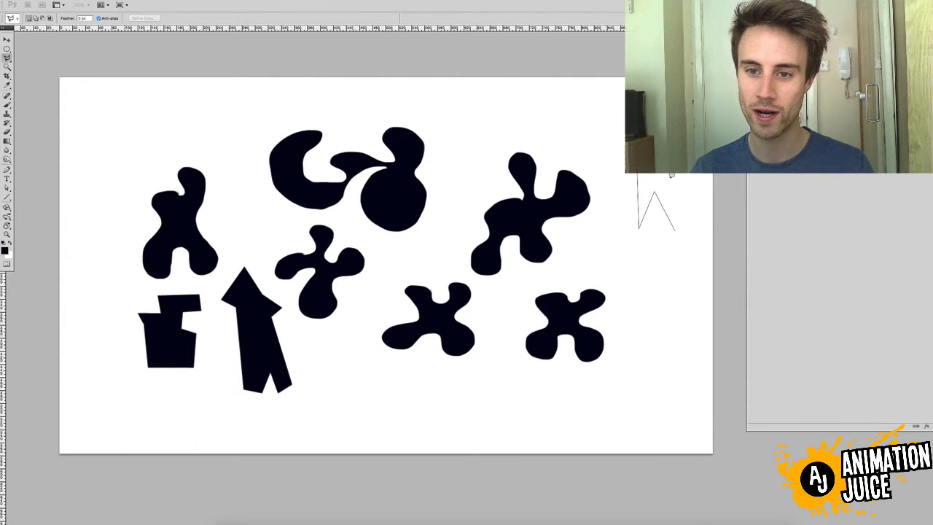
{"action": "left_click", "coordinate": [637, 155]}
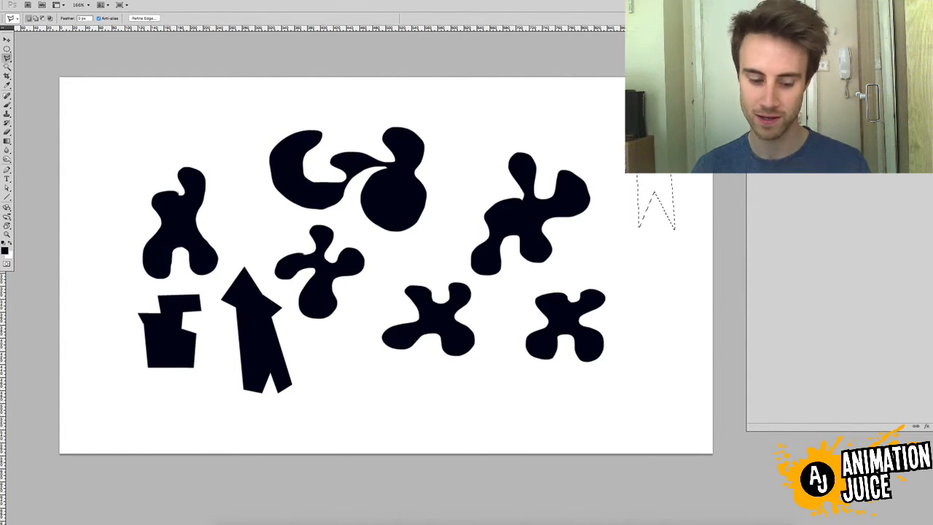
{"action": "key", "text": "alt+BackSpace"}
Outline a small angular shape with a slanted side above the notched banner and fill it with black
{"action": "left_click", "coordinate": [614, 105]}
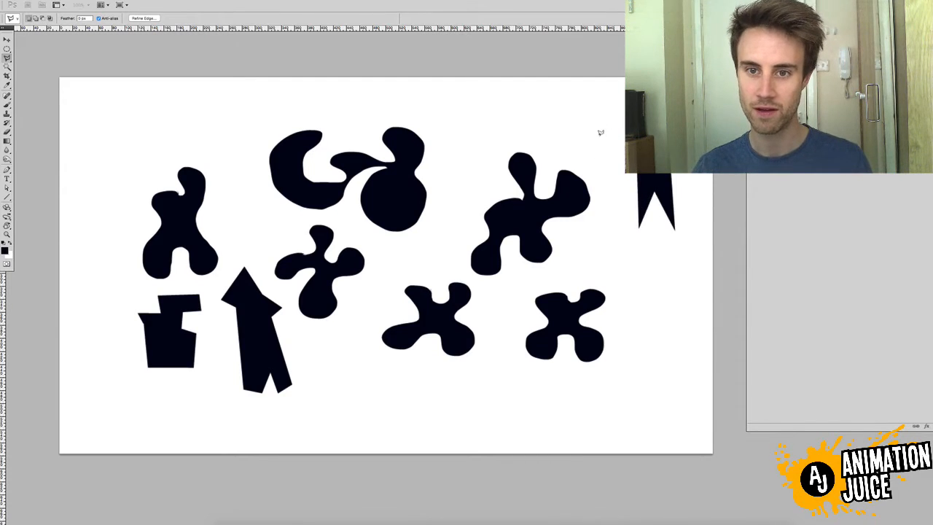
{"action": "left_click", "coordinate": [599, 138]}
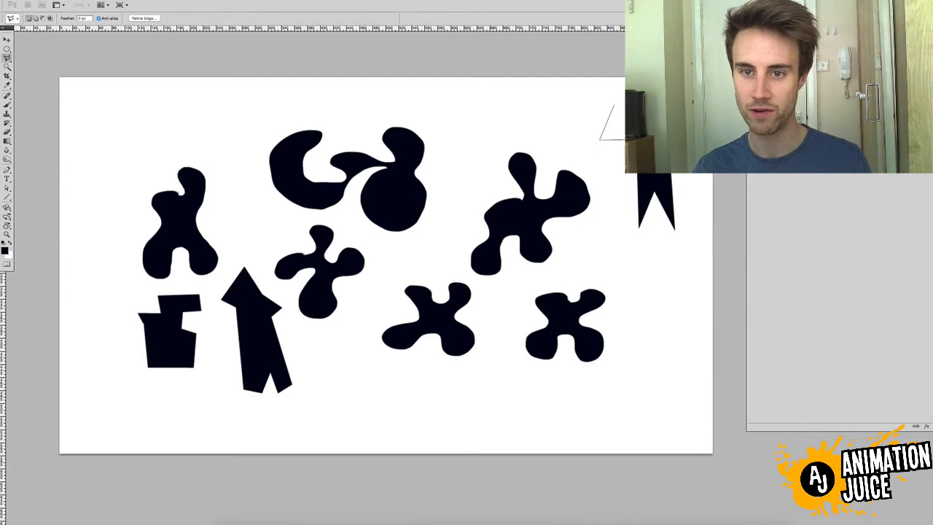
{"action": "left_click", "coordinate": [616, 100]}
{"action": "key", "text": "alt+BackSpace"}
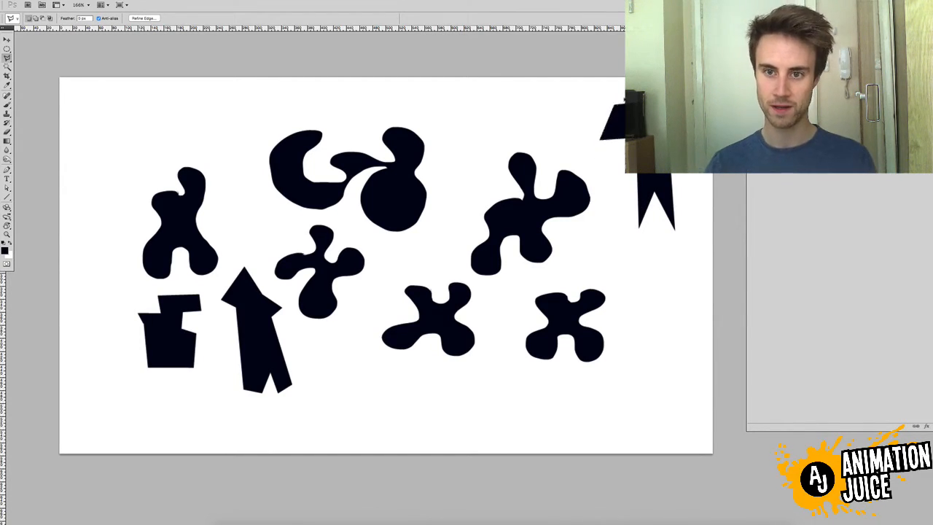
Switch back to the freehand Lasso and select a rounded body with a protruding head in the canvas's upper-left corner
{"action": "left_click", "coordinate": [7, 58]}
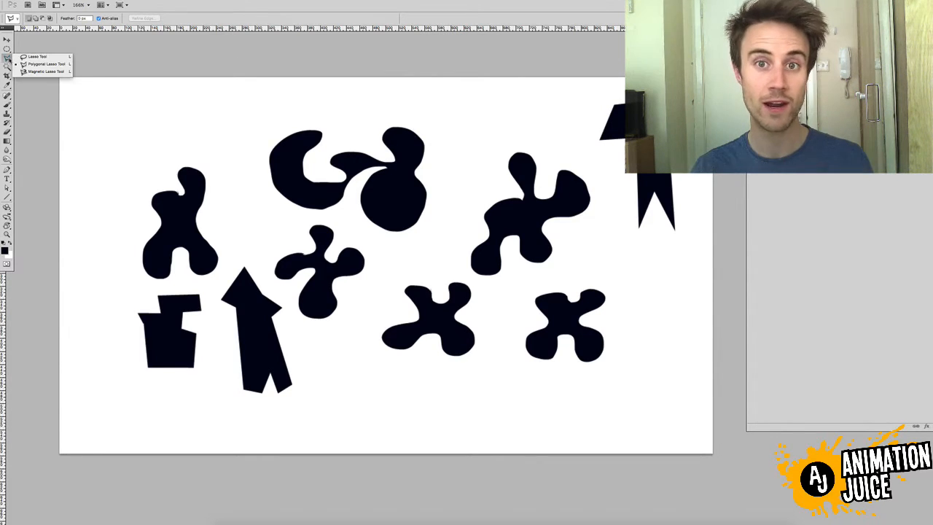
{"action": "left_click", "coordinate": [30, 57]}
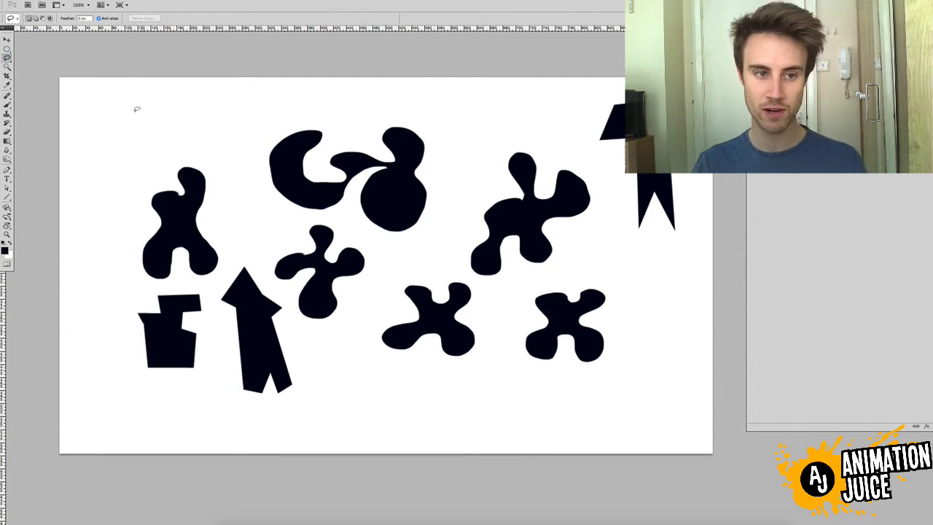
{"action": "mouse_move", "coordinate": [85, 122]}
{"action": "left_mouse_down"}
{"action": "mouse_move", "coordinate": [133, 157]}
{"action": "mouse_move", "coordinate": [140, 136]}
{"action": "mouse_move", "coordinate": [173, 127]}
{"action": "mouse_move", "coordinate": [150, 106]}
{"action": "mouse_move", "coordinate": [127, 120]}
{"action": "mouse_move", "coordinate": [124, 93]}
{"action": "left_mouse_up"}
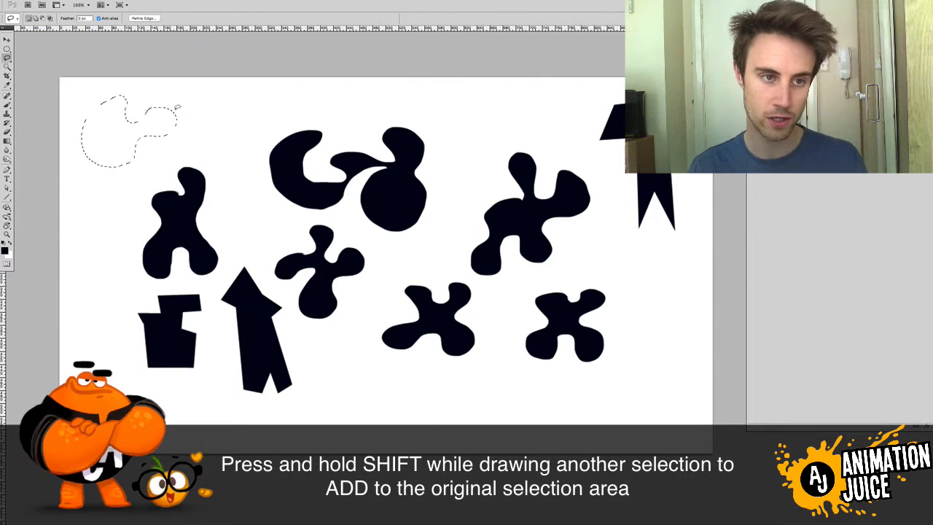
Add freehand areas around the body to the selection, including ears, legs and a tail, and fill everything with black
{"action": "key", "text": "shift"}
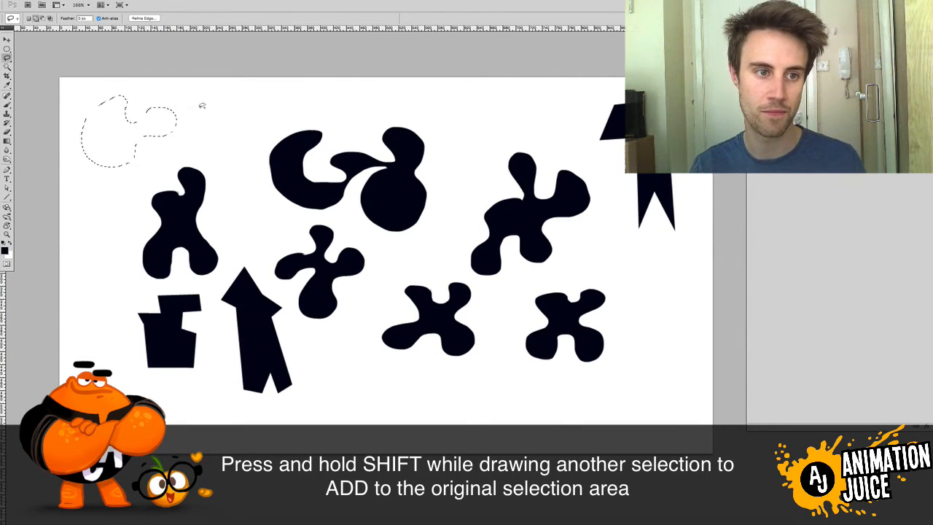
{"action": "mouse_move", "coordinate": [183, 105]}
{"action": "left_mouse_down"}
{"action": "mouse_move", "coordinate": [191, 128]}
{"action": "mouse_move", "coordinate": [202, 118]}
{"action": "left_mouse_up"}
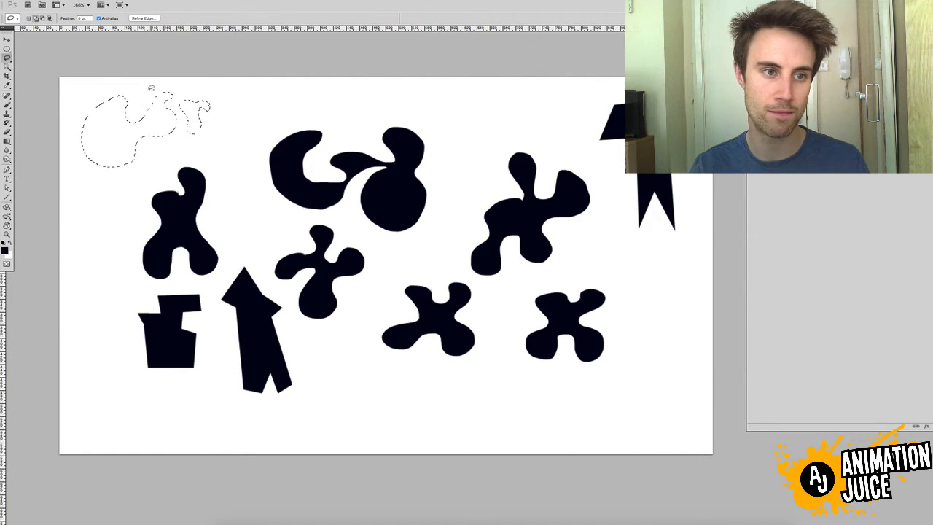
{"action": "left_click_drag", "start_coordinate": [165, 93], "coordinate": [193, 95]}
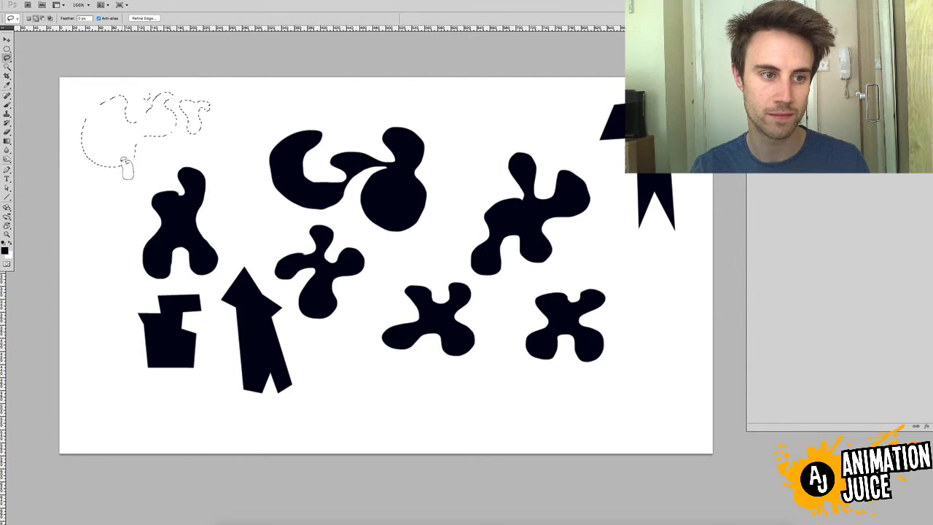
{"action": "left_click_drag", "start_coordinate": [125, 160], "coordinate": [109, 161]}
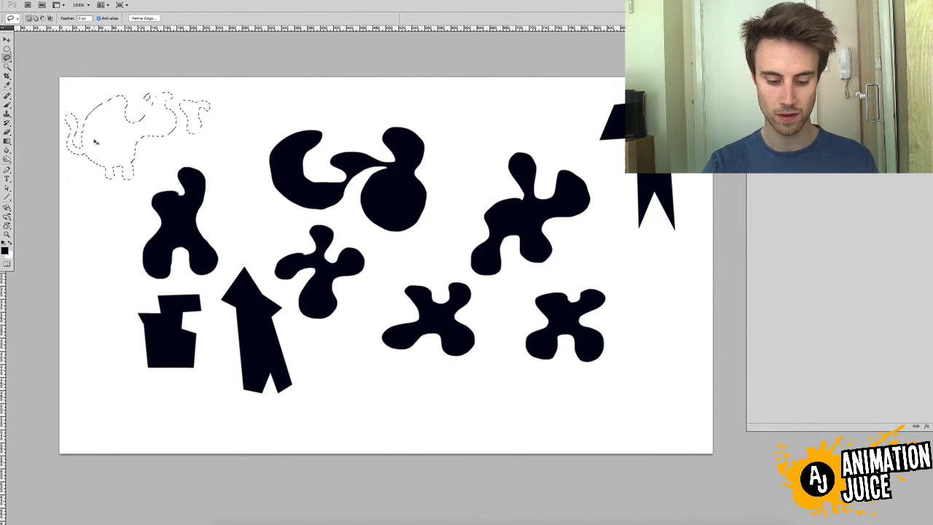
{"action": "key", "text": "alt+BackSpace"}
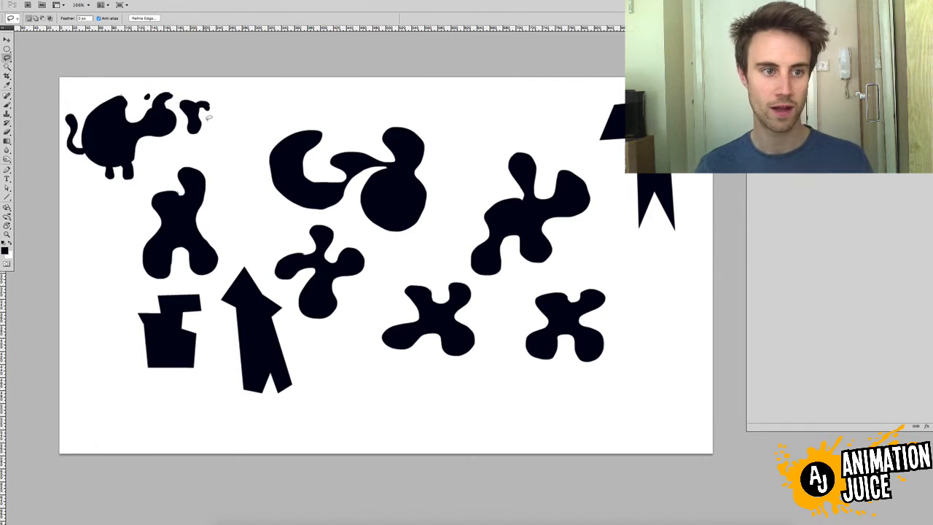
Select a small freehand blob near the canvas's upper edge, subtract rounded bites from its outline, and fill it with black
{"action": "key", "text": "ctrl+d"}
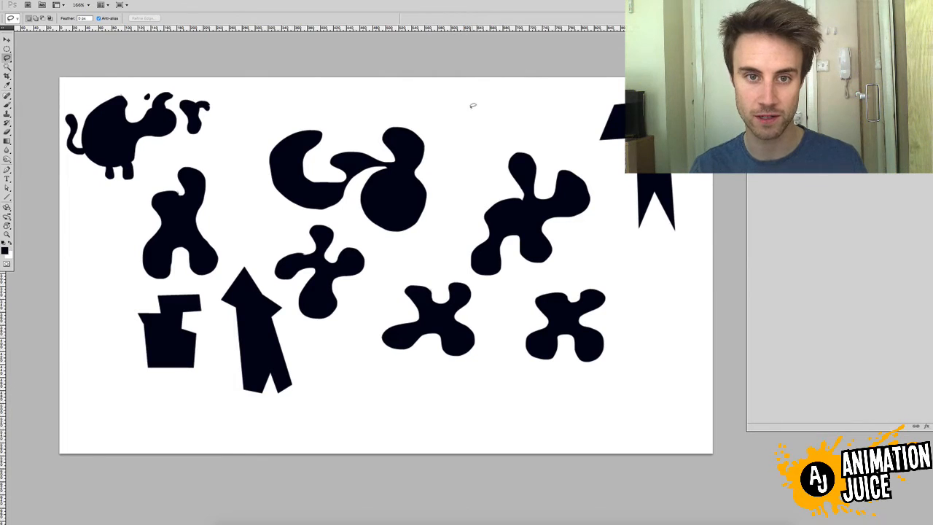
{"action": "mouse_move", "coordinate": [479, 98]}
{"action": "left_mouse_down"}
{"action": "mouse_move", "coordinate": [451, 109]}
{"action": "mouse_move", "coordinate": [490, 128]}
{"action": "mouse_move", "coordinate": [503, 104]}
{"action": "left_mouse_up"}
{"action": "key", "text": "alt"}
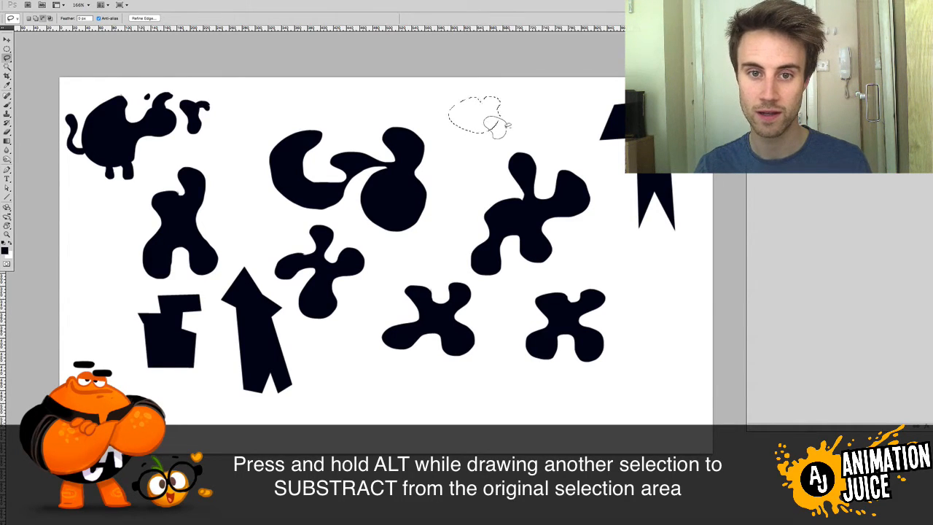
{"action": "left_click_drag", "start_coordinate": [508, 125], "coordinate": [509, 123]}
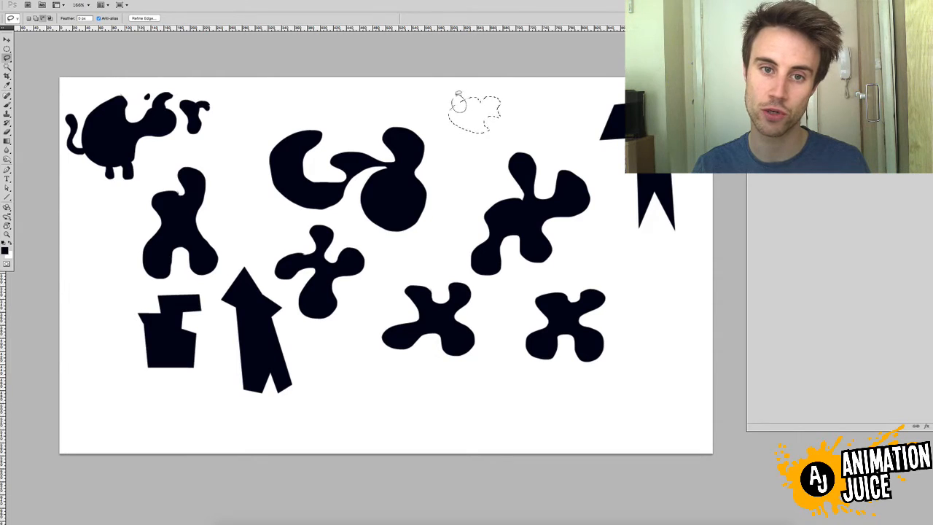
{"action": "left_click_drag", "start_coordinate": [458, 102], "coordinate": [457, 97]}
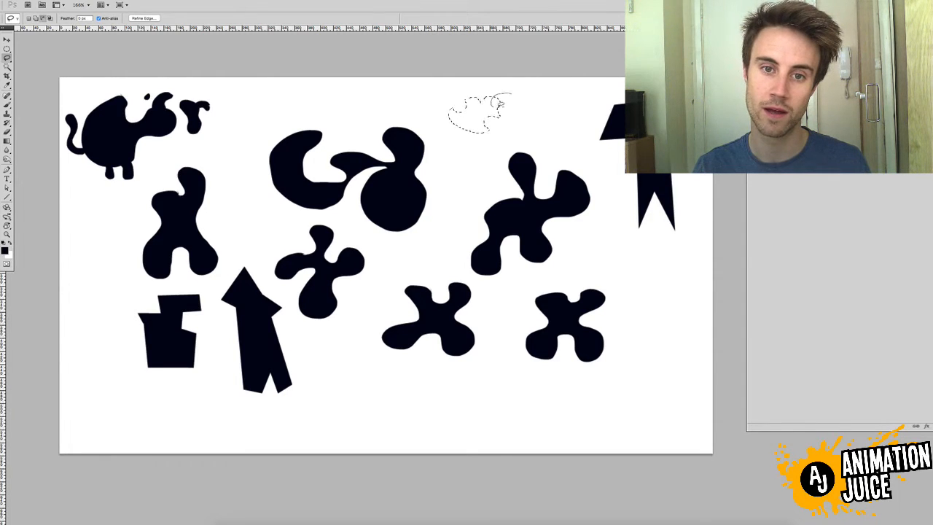
{"action": "left_click_drag", "start_coordinate": [530, 89], "coordinate": [528, 92]}
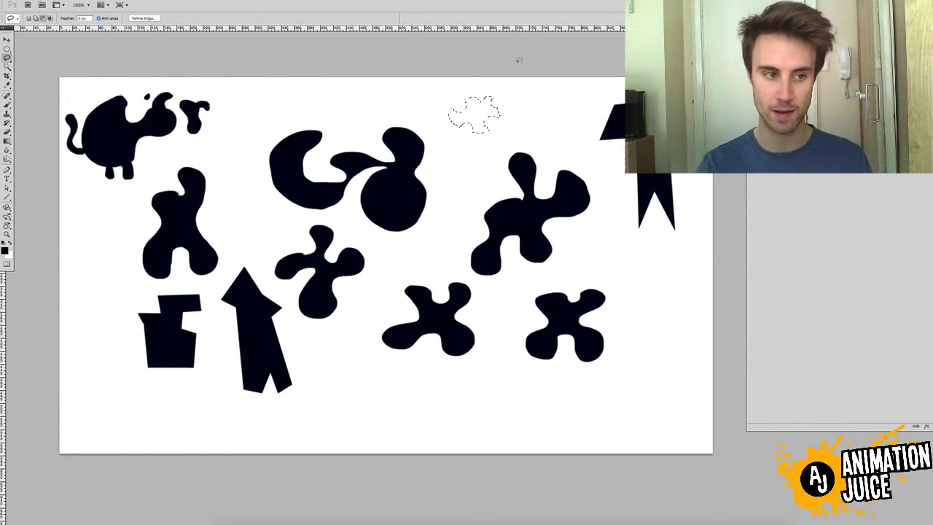
{"action": "key", "text": "alt+BackSpace"}
{"action": "key", "text": "ctrl+d"}
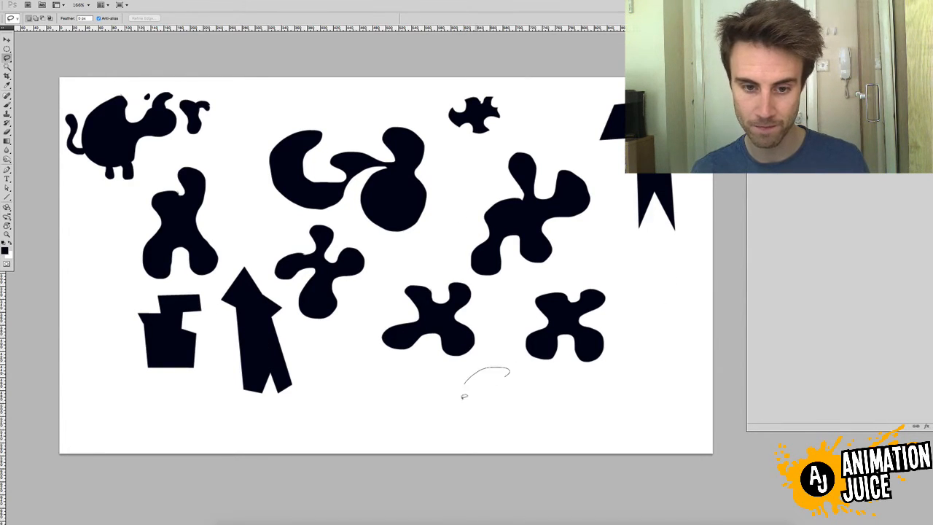
Select a round area near the canvas's lower edge, intersect it with two more freehand outlines, and fill the overlap with black
{"action": "left_click_drag", "start_coordinate": [525, 368], "coordinate": [527, 368]}
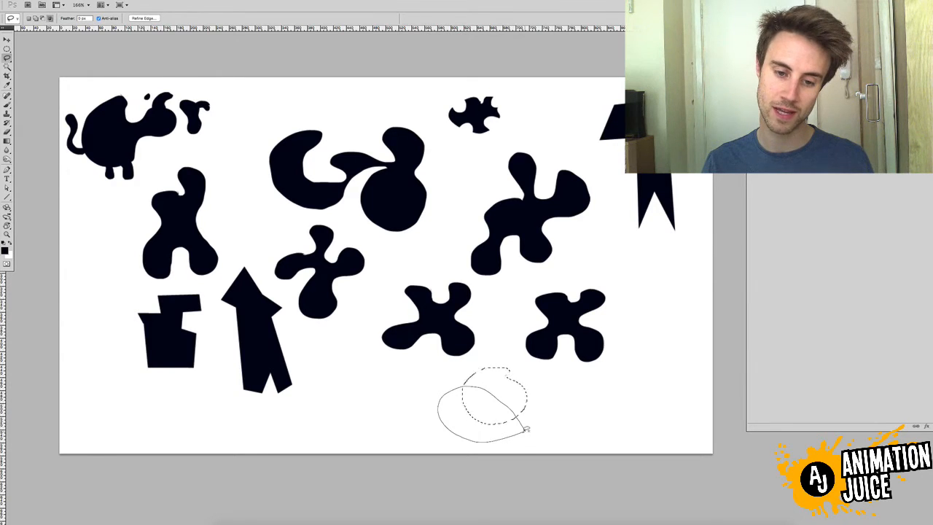
{"action": "left_click_drag", "start_coordinate": [536, 426], "coordinate": [541, 427]}
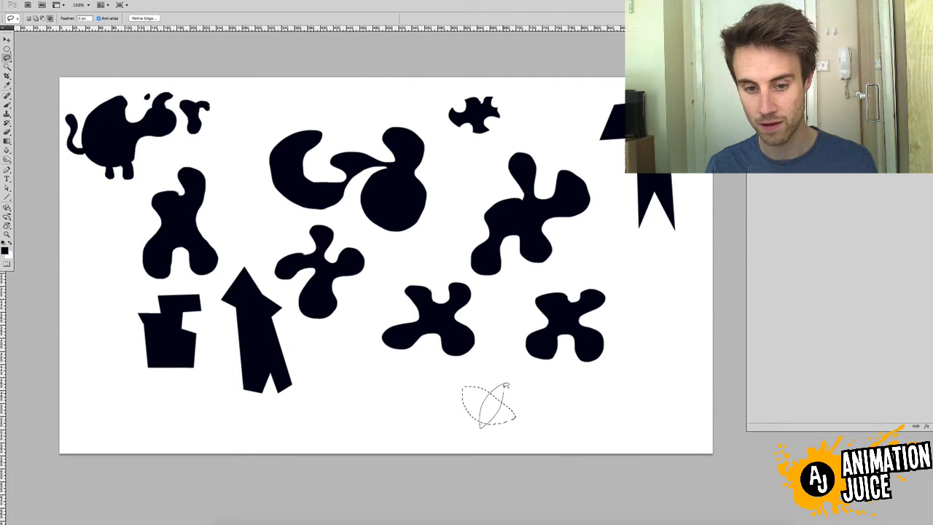
{"action": "left_click_drag", "start_coordinate": [509, 385], "coordinate": [506, 377]}
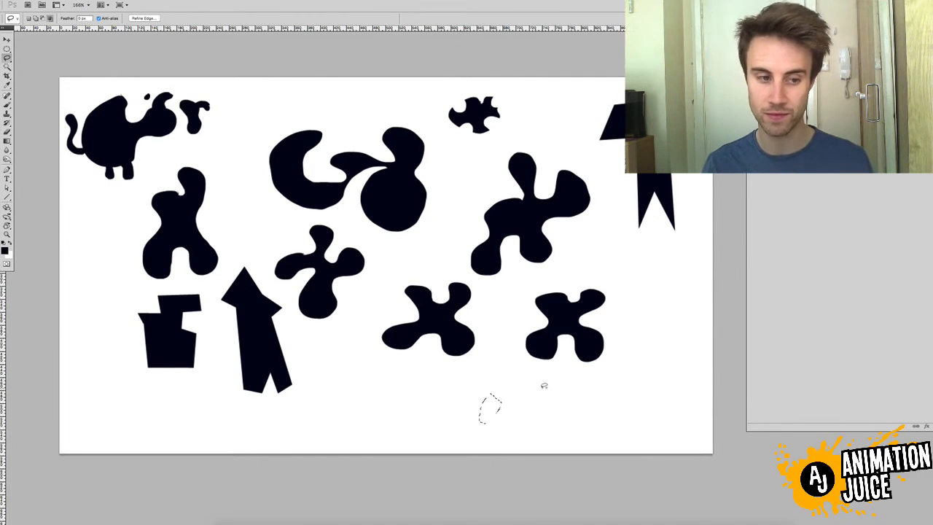
{"action": "key", "text": "alt+BackSpace"}
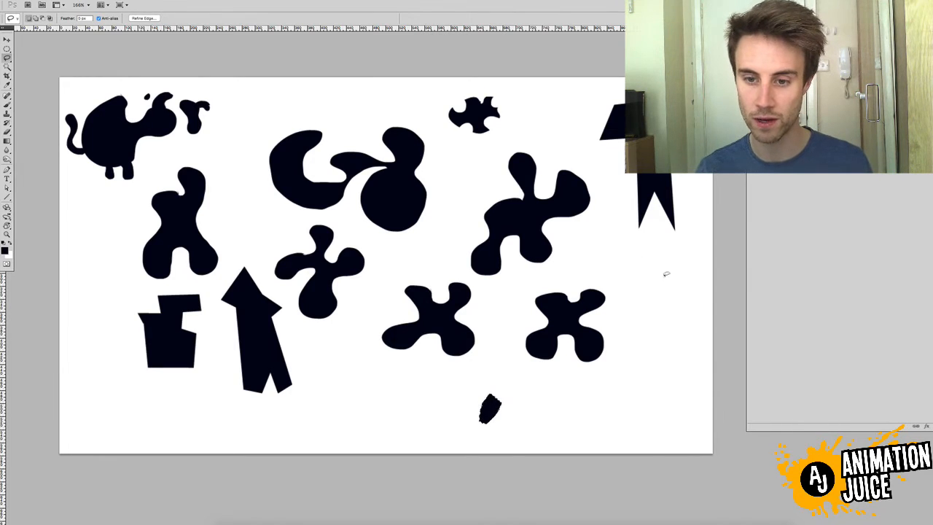
Select a circle near the canvas's right edge, intersect it with a second freehand outline below, and fill the lens-shaped overlap with black
{"action": "mouse_move", "coordinate": [666, 274]}
{"action": "left_mouse_down"}
{"action": "mouse_move", "coordinate": [679, 324]}
{"action": "mouse_move", "coordinate": [688, 293]}
{"action": "mouse_move", "coordinate": [665, 278]}
{"action": "left_mouse_up"}
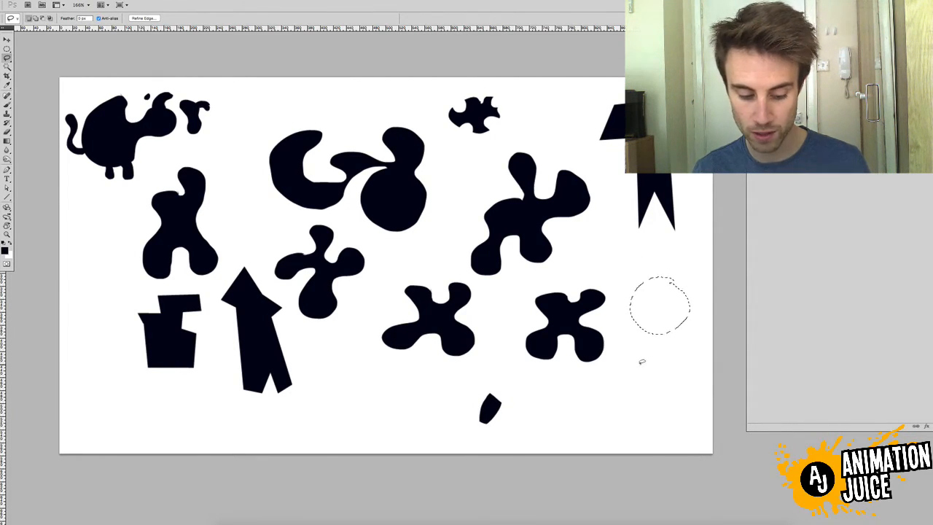
{"action": "mouse_move", "coordinate": [635, 371]}
{"action": "left_mouse_down"}
{"action": "mouse_move", "coordinate": [629, 334]}
{"action": "mouse_move", "coordinate": [651, 321]}
{"action": "mouse_move", "coordinate": [680, 324]}
{"action": "mouse_move", "coordinate": [695, 349]}
{"action": "mouse_move", "coordinate": [668, 378]}
{"action": "mouse_move", "coordinate": [636, 368]}
{"action": "left_mouse_up"}
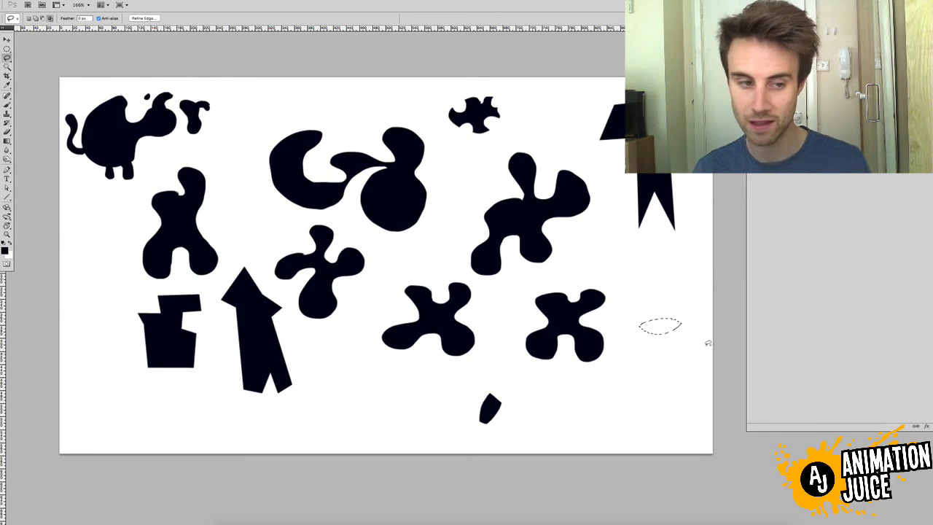
{"action": "key", "text": "alt+BackSpace"}
{"action": "key", "text": "ctrl+d"}
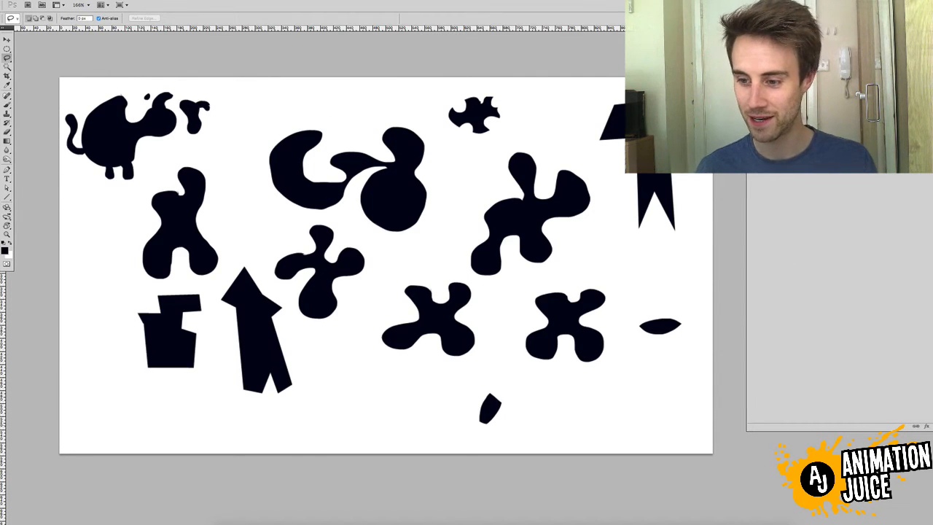
Clear all the silhouettes from the canvas, and switch to the Polygonal Lasso and back to the freehand Lasso
{"action": "key", "text": "Delete"}
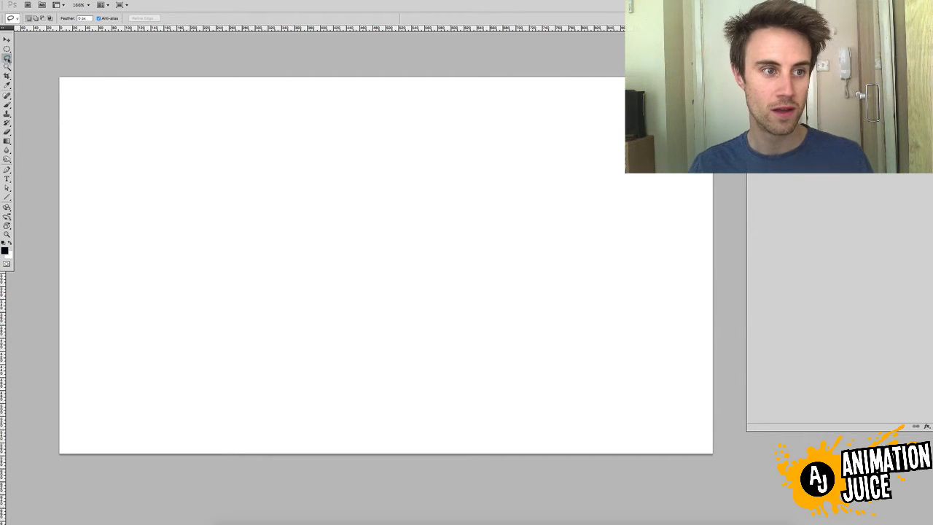
{"action": "left_click", "coordinate": [7, 58]}
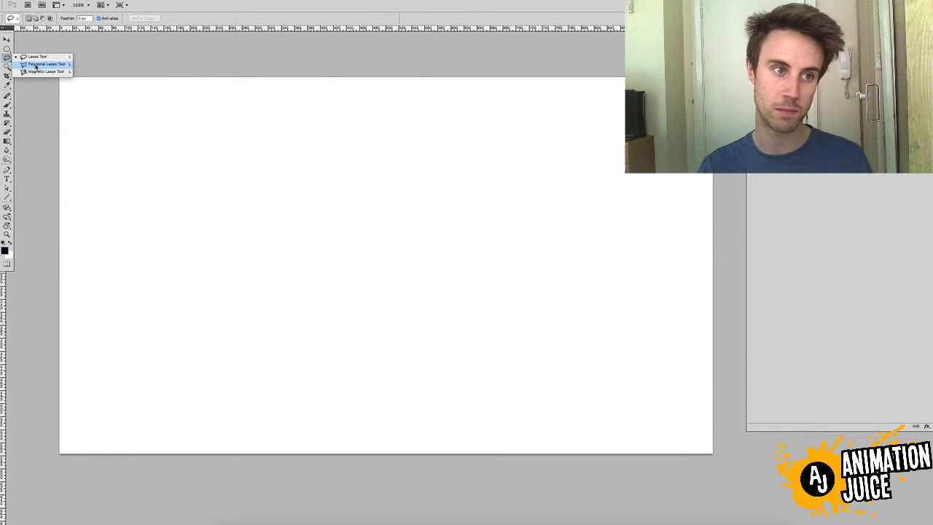
{"action": "left_click", "coordinate": [37, 65]}
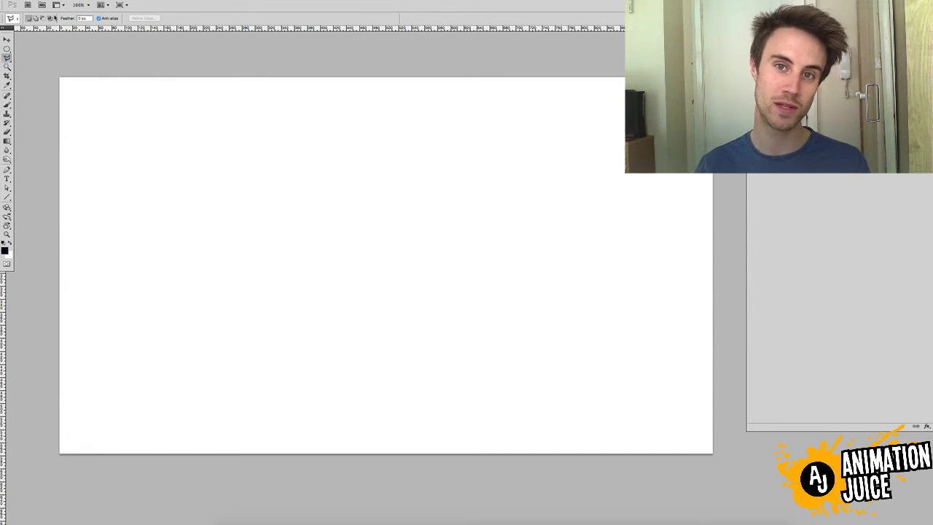
{"action": "left_click_drag", "start_coordinate": [6, 58], "coordinate": [29, 58]}
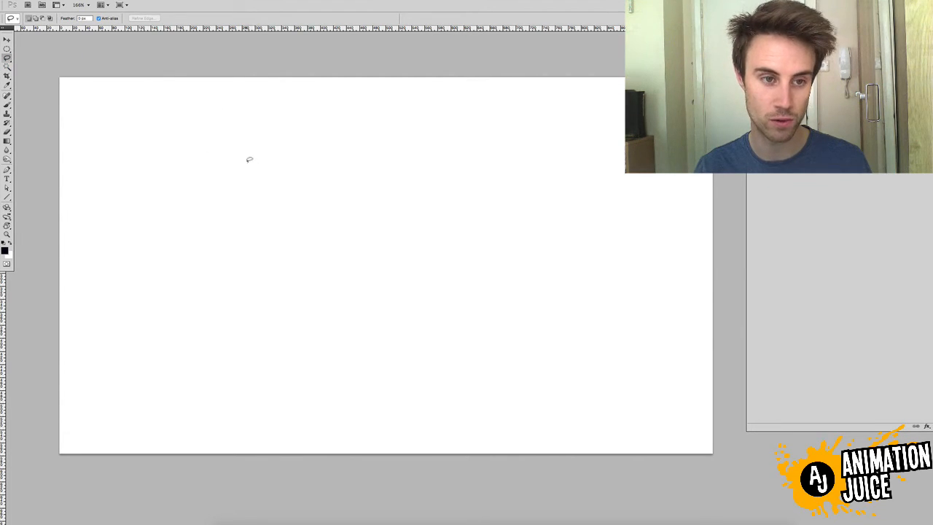
Draw rounded freehand lobes in the canvas's upper-left area and continue the same outline with straight zigzag segments by temporarily invoking the Polygonal Lasso
{"action": "mouse_move", "coordinate": [250, 159]}
{"action": "left_mouse_down"}
{"action": "mouse_move", "coordinate": [196, 206]}
{"action": "mouse_move", "coordinate": [220, 220]}
{"action": "mouse_move", "coordinate": [245, 213]}
{"action": "mouse_move", "coordinate": [284, 251]}
{"action": "mouse_move", "coordinate": [304, 236]}
{"action": "mouse_move", "coordinate": [308, 213]}
{"action": "mouse_move", "coordinate": [288, 188]}
{"action": "mouse_move", "coordinate": [295, 155]}
{"action": "left_mouse_up"}
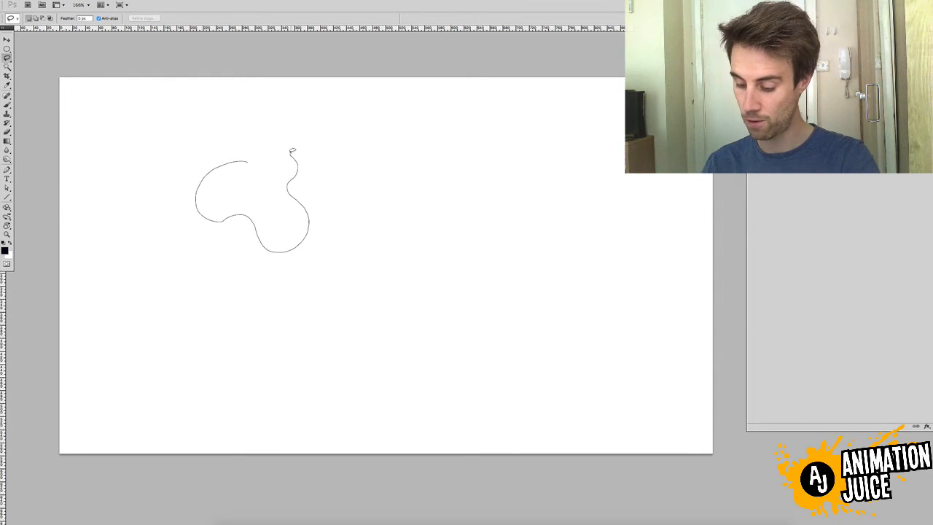
{"action": "left_click_drag", "start_coordinate": [293, 151], "coordinate": [278, 144]}
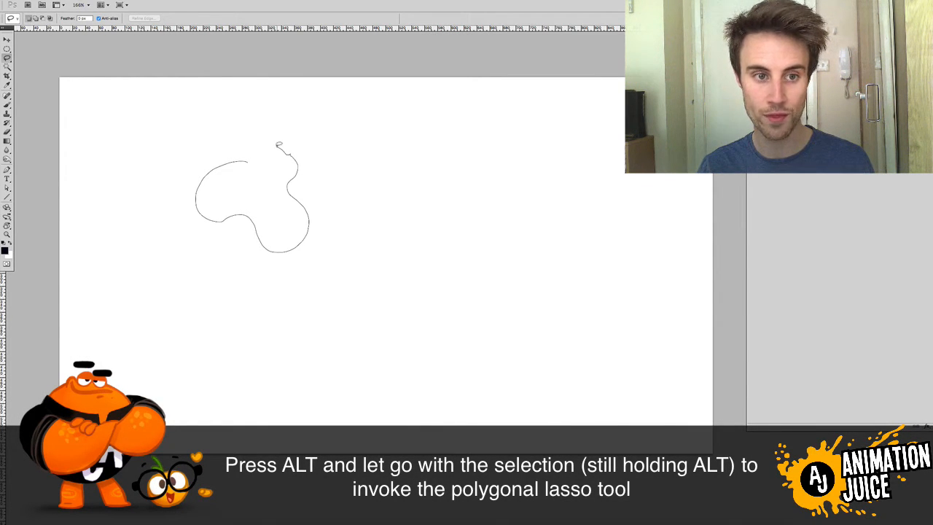
{"action": "left_click", "coordinate": [223, 95]}
{"action": "left_click", "coordinate": [232, 138]}
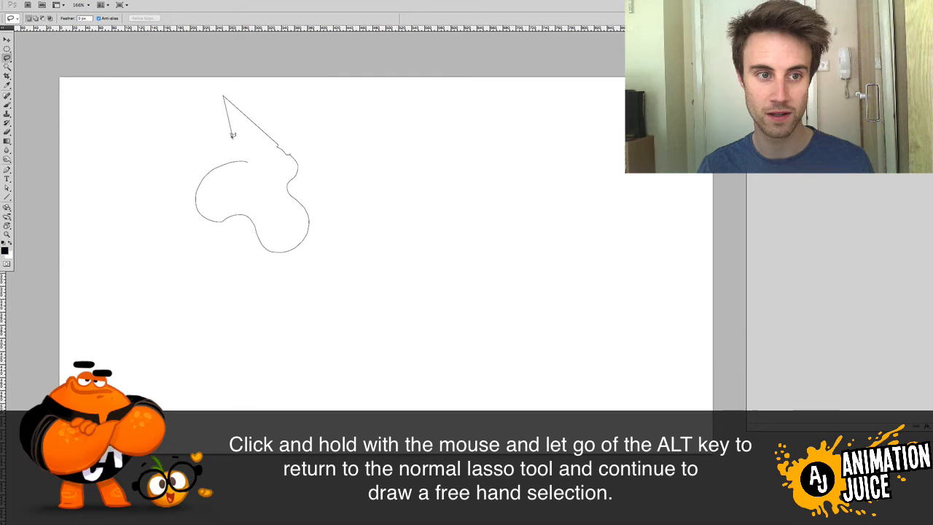
{"action": "left_click", "coordinate": [181, 121]}
{"action": "left_click", "coordinate": [179, 157]}
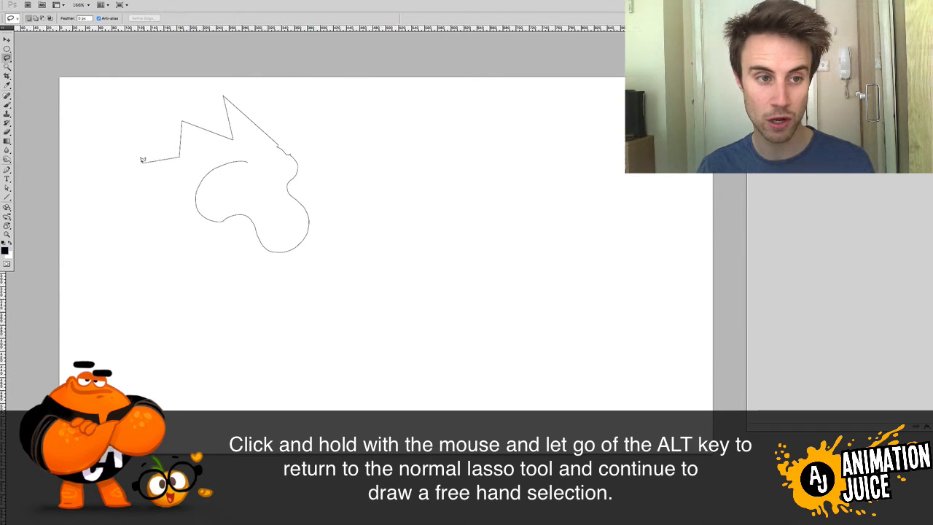
{"action": "left_click", "coordinate": [142, 162]}
{"action": "left_click", "coordinate": [162, 196]}
{"action": "left_click", "coordinate": [189, 159]}
{"action": "left_click", "coordinate": [222, 154]}
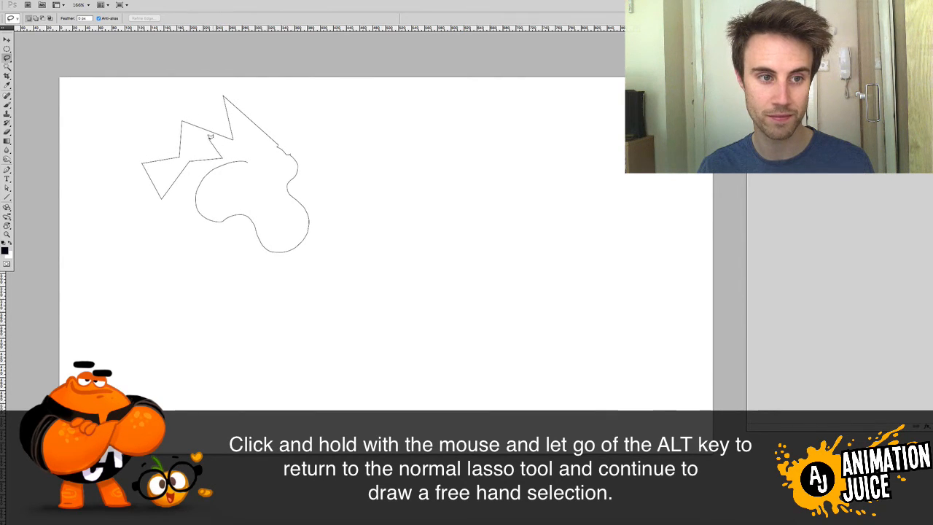
{"action": "left_click", "coordinate": [210, 141]}
{"action": "left_click", "coordinate": [254, 151], "text": "alt"}
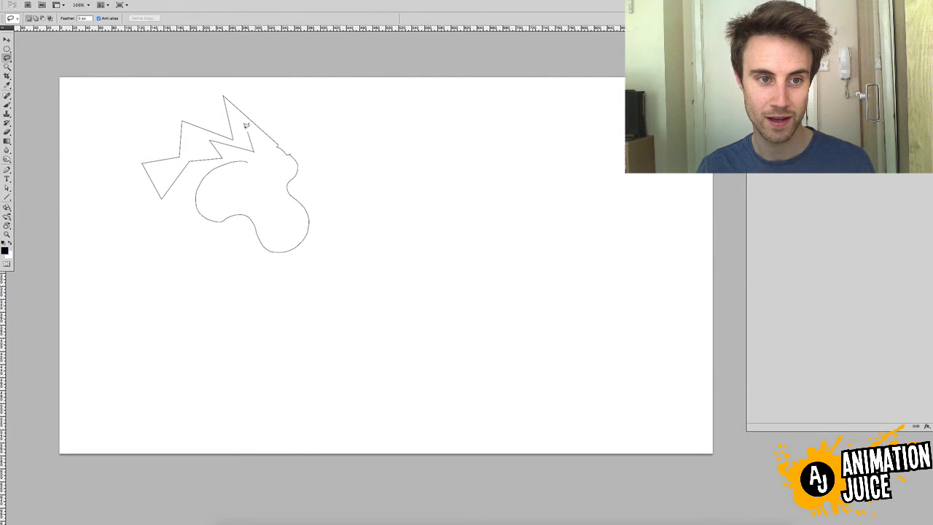
{"action": "left_click_drag", "start_coordinate": [245, 130], "coordinate": [255, 134]}
{"action": "left_click", "coordinate": [269, 161]}
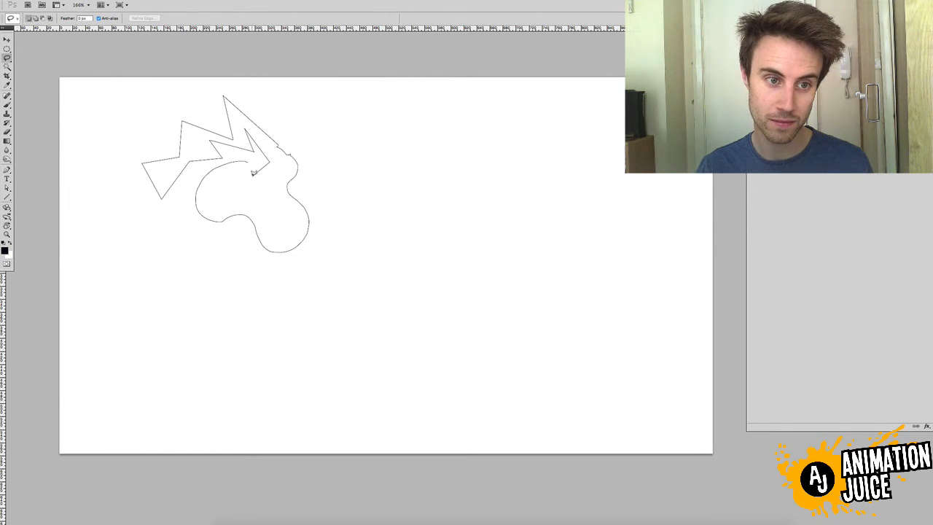
Extend the outline with alternating freehand curves and straight spikes, close the selection, fill it with black and deselect
{"action": "mouse_move", "coordinate": [251, 173]}
{"action": "left_mouse_down"}
{"action": "mouse_move", "coordinate": [232, 191]}
{"action": "mouse_move", "coordinate": [268, 202]}
{"action": "mouse_move", "coordinate": [276, 164]}
{"action": "mouse_move", "coordinate": [243, 125]}
{"action": "mouse_move", "coordinate": [238, 141]}
{"action": "mouse_move", "coordinate": [201, 138]}
{"action": "mouse_move", "coordinate": [172, 166]}
{"action": "mouse_move", "coordinate": [156, 151]}
{"action": "mouse_move", "coordinate": [113, 147]}
{"action": "mouse_move", "coordinate": [145, 262]}
{"action": "mouse_move", "coordinate": [210, 265]}
{"action": "mouse_move", "coordinate": [242, 230]}
{"action": "mouse_move", "coordinate": [265, 192]}
{"action": "mouse_move", "coordinate": [241, 152]}
{"action": "mouse_move", "coordinate": [300, 129]}
{"action": "mouse_move", "coordinate": [264, 105]}
{"action": "mouse_move", "coordinate": [297, 206]}
{"action": "mouse_move", "coordinate": [252, 250]}
{"action": "mouse_move", "coordinate": [302, 260]}
{"action": "mouse_move", "coordinate": [320, 202]}
{"action": "mouse_move", "coordinate": [323, 156]}
{"action": "mouse_move", "coordinate": [290, 140]}
{"action": "mouse_move", "coordinate": [297, 101]}
{"action": "mouse_move", "coordinate": [343, 115]}
{"action": "mouse_move", "coordinate": [328, 136]}
{"action": "mouse_move", "coordinate": [376, 132]}
{"action": "mouse_move", "coordinate": [357, 166]}
{"action": "mouse_move", "coordinate": [412, 170]}
{"action": "mouse_move", "coordinate": [370, 199]}
{"action": "mouse_move", "coordinate": [413, 221]}
{"action": "mouse_move", "coordinate": [360, 241]}
{"action": "mouse_move", "coordinate": [356, 267]}
{"action": "mouse_move", "coordinate": [400, 271]}
{"action": "mouse_move", "coordinate": [382, 253]}
{"action": "mouse_move", "coordinate": [356, 295]}
{"action": "mouse_move", "coordinate": [301, 291]}
{"action": "mouse_move", "coordinate": [321, 267]}
{"action": "mouse_move", "coordinate": [315, 228]}
{"action": "mouse_move", "coordinate": [288, 231]}
{"action": "left_mouse_up"}
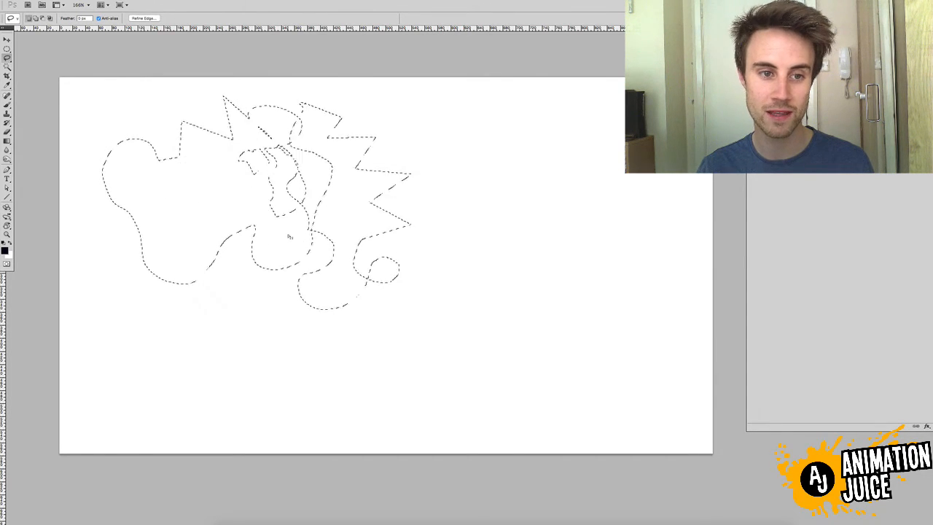
{"action": "key", "text": "alt+BackSpace"}
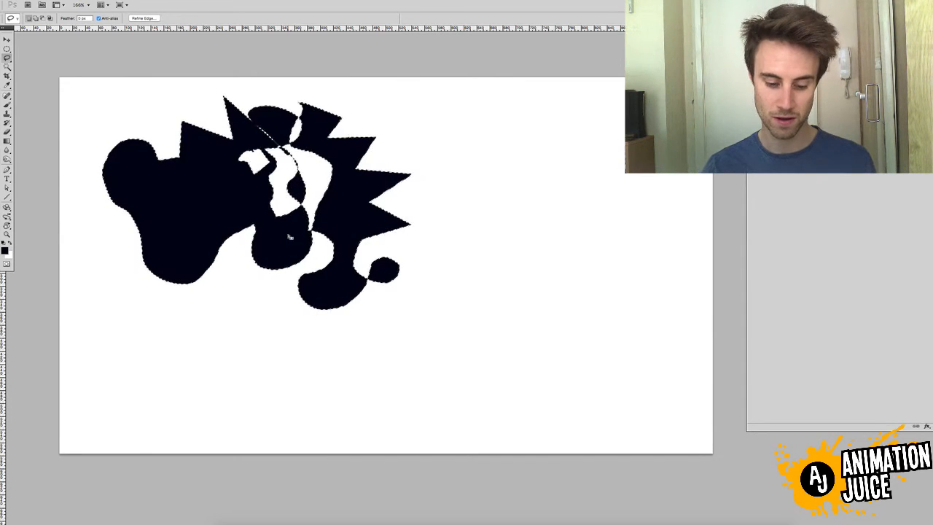
{"action": "key", "text": "ctrl+d"}
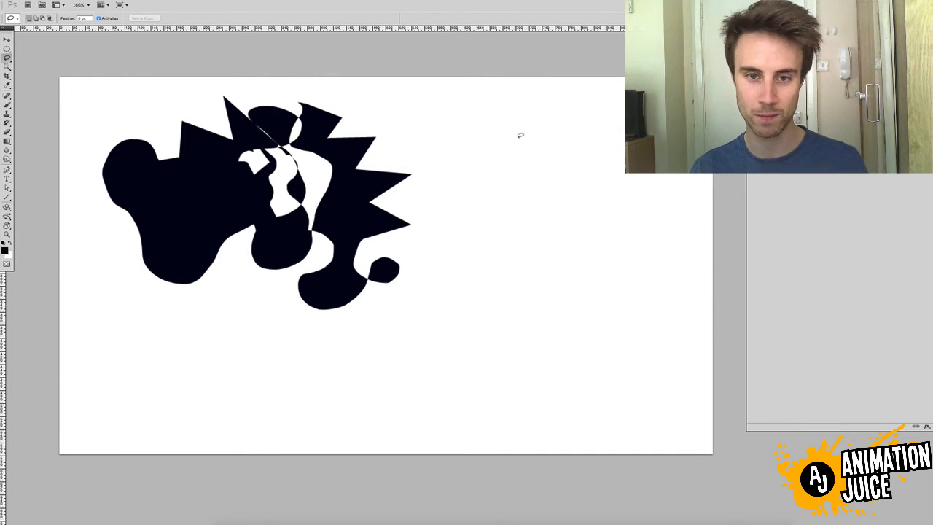
Build a tall selection of curves and straight spikes right of the large silhouette, adding and subtracting freehand areas, and fill it with black
{"action": "mouse_move", "coordinate": [544, 153]}
{"action": "left_mouse_down"}
{"action": "mouse_move", "coordinate": [504, 156]}
{"action": "mouse_move", "coordinate": [542, 256]}
{"action": "mouse_move", "coordinate": [560, 177]}
{"action": "mouse_move", "coordinate": [552, 132]}
{"action": "mouse_move", "coordinate": [538, 168]}
{"action": "mouse_move", "coordinate": [525, 121]}
{"action": "mouse_move", "coordinate": [533, 220]}
{"action": "mouse_move", "coordinate": [486, 262]}
{"action": "mouse_move", "coordinate": [529, 286]}
{"action": "mouse_move", "coordinate": [536, 253]}
{"action": "mouse_move", "coordinate": [528, 263]}
{"action": "left_mouse_up"}
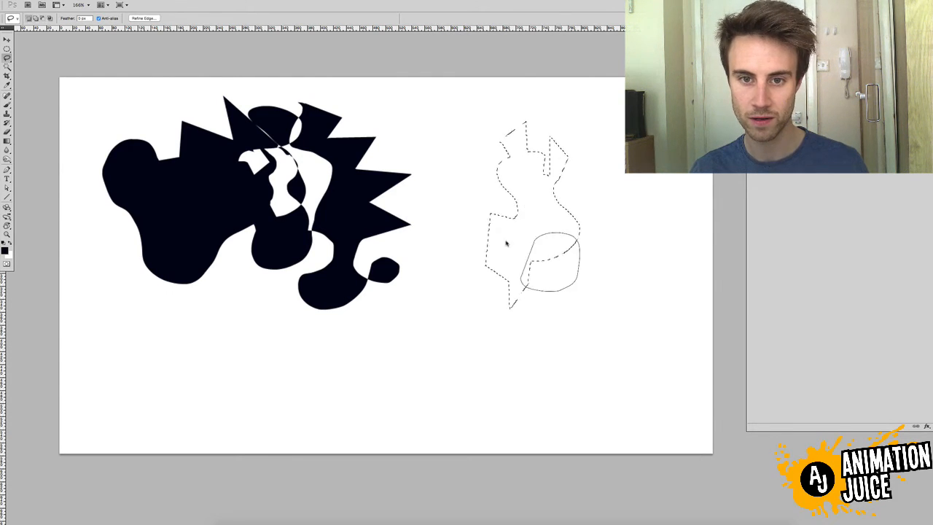
{"action": "mouse_move", "coordinate": [552, 202]}
{"action": "left_mouse_down"}
{"action": "mouse_move", "coordinate": [572, 195]}
{"action": "mouse_move", "coordinate": [562, 196]}
{"action": "mouse_move", "coordinate": [609, 213]}
{"action": "left_mouse_up"}
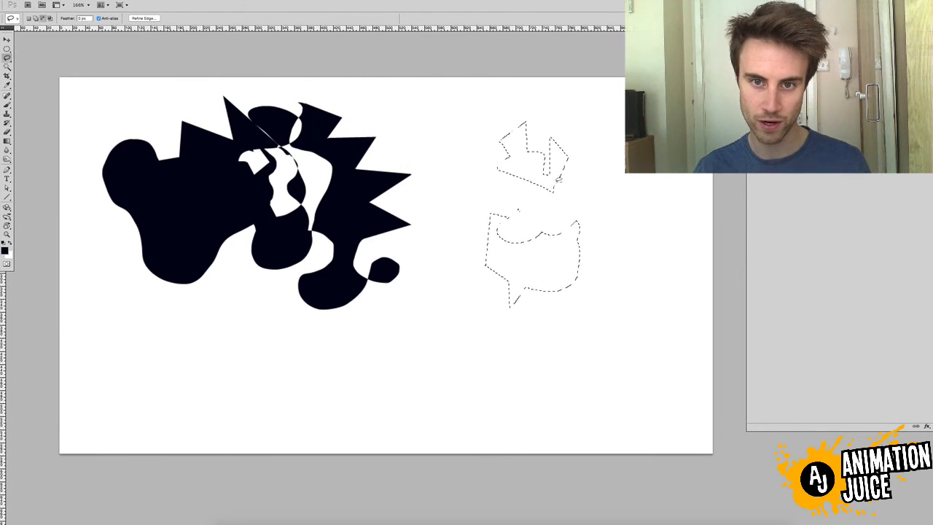
{"action": "left_click_drag", "start_coordinate": [529, 171], "coordinate": [556, 155]}
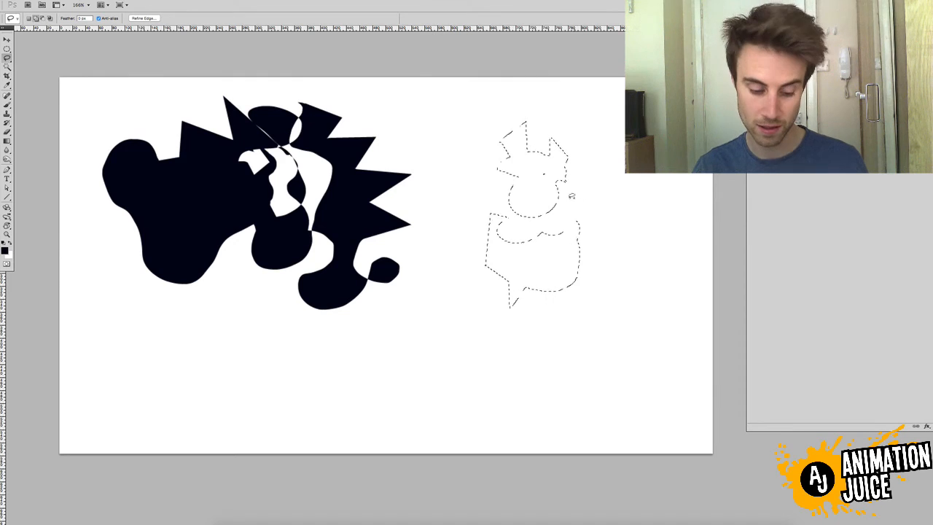
{"action": "mouse_move", "coordinate": [553, 240]}
{"action": "left_mouse_down"}
{"action": "mouse_move", "coordinate": [589, 217]}
{"action": "mouse_move", "coordinate": [560, 184]}
{"action": "left_mouse_up"}
{"action": "left_click_drag", "start_coordinate": [559, 192], "coordinate": [584, 202]}
{"action": "key", "text": "alt+BackSpace"}
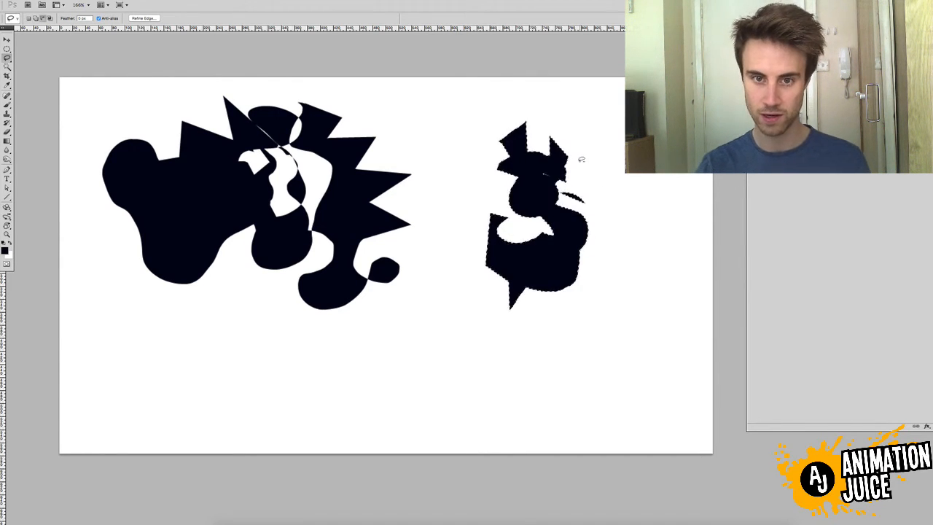
{"action": "key", "text": "ctrl+d"}
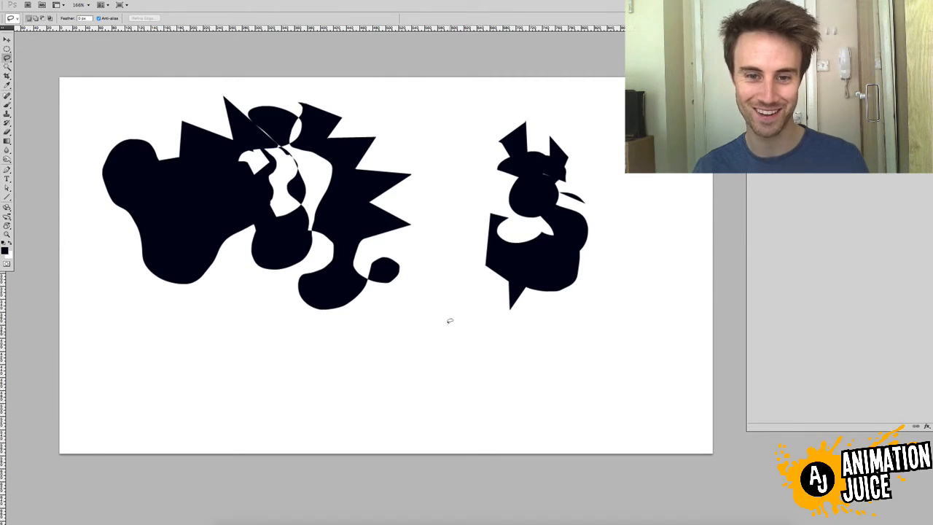
Switch to the Brush and back to the Lasso, and build a selection of overlapping freehand loops and jagged areas below the two silhouettes
{"action": "key", "text": "b"}
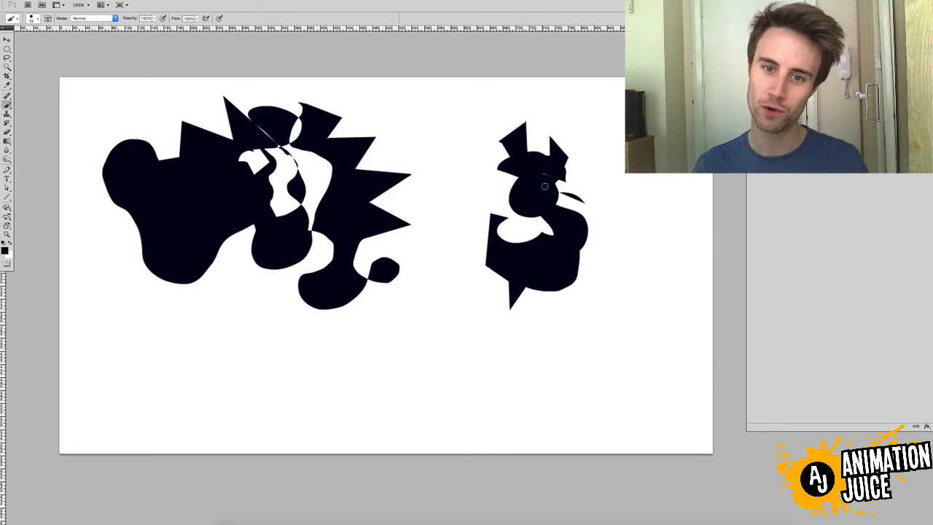
{"action": "key", "text": "l"}
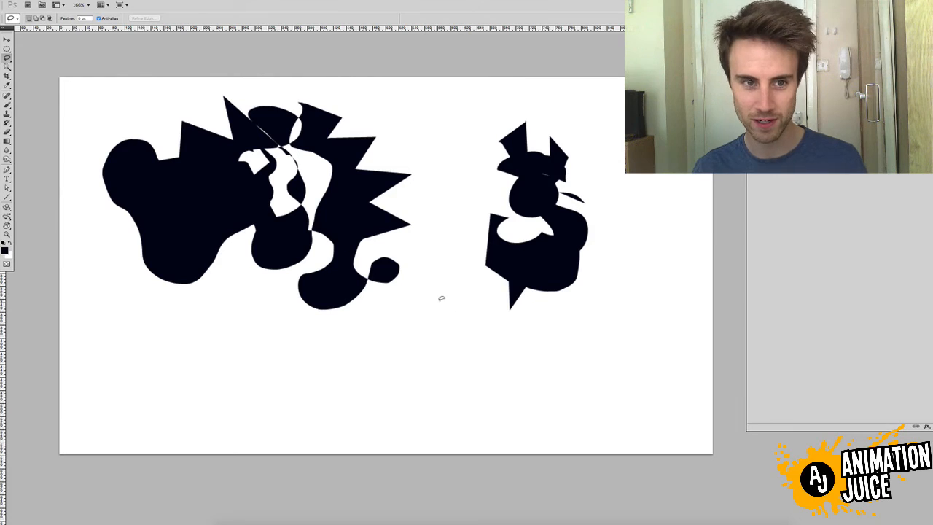
{"action": "mouse_move", "coordinate": [440, 299]}
{"action": "left_mouse_down"}
{"action": "mouse_move", "coordinate": [417, 370]}
{"action": "mouse_move", "coordinate": [434, 394]}
{"action": "mouse_move", "coordinate": [463, 360]}
{"action": "mouse_move", "coordinate": [449, 331]}
{"action": "mouse_move", "coordinate": [477, 304]}
{"action": "mouse_move", "coordinate": [443, 295]}
{"action": "left_mouse_up"}
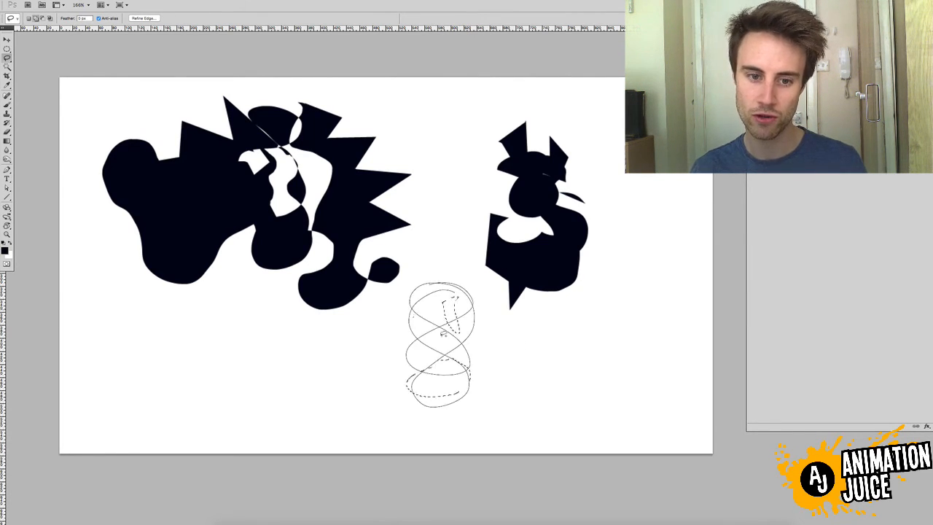
{"action": "mouse_move", "coordinate": [437, 301]}
{"action": "left_mouse_down"}
{"action": "mouse_move", "coordinate": [368, 322]}
{"action": "mouse_move", "coordinate": [265, 331]}
{"action": "mouse_move", "coordinate": [363, 376]}
{"action": "mouse_move", "coordinate": [350, 363]}
{"action": "mouse_move", "coordinate": [397, 375]}
{"action": "left_mouse_up"}
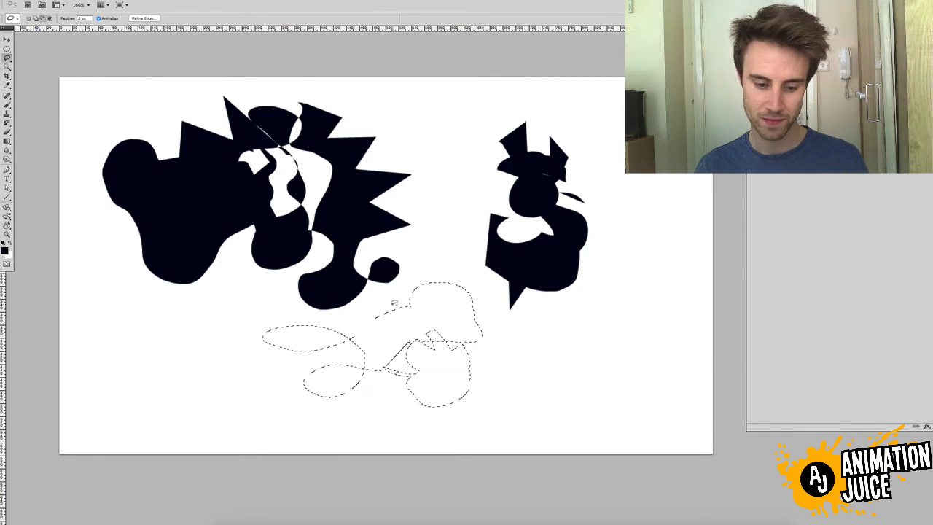
Add one long outline of mixed freehand curves and straight spikes across the lower canvas to the selection, fill it with black and deselect
{"action": "mouse_move", "coordinate": [447, 235]}
{"action": "left_mouse_down"}
{"action": "mouse_move", "coordinate": [455, 302]}
{"action": "mouse_move", "coordinate": [422, 288]}
{"action": "left_mouse_up"}
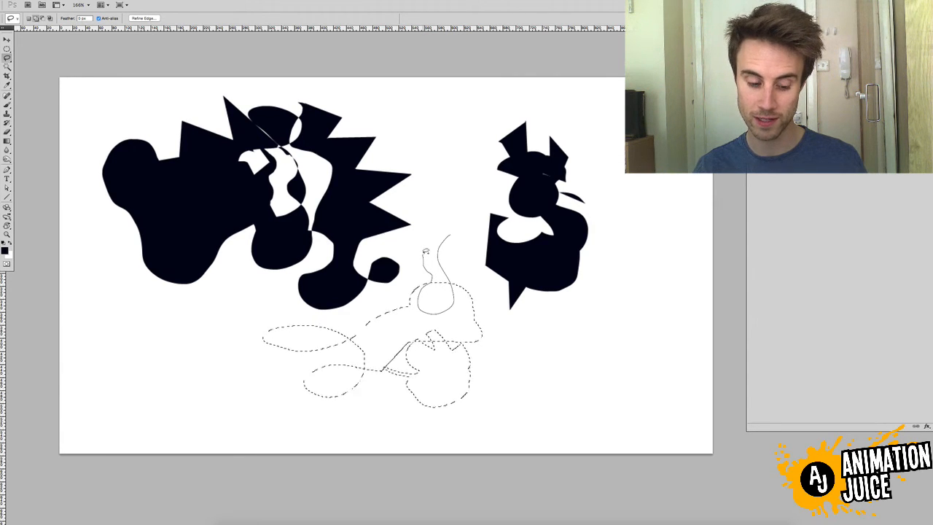
{"action": "mouse_move", "coordinate": [426, 252]}
{"action": "left_mouse_down"}
{"action": "mouse_move", "coordinate": [434, 172]}
{"action": "mouse_move", "coordinate": [457, 219]}
{"action": "mouse_move", "coordinate": [465, 179]}
{"action": "mouse_move", "coordinate": [475, 259]}
{"action": "left_mouse_up"}
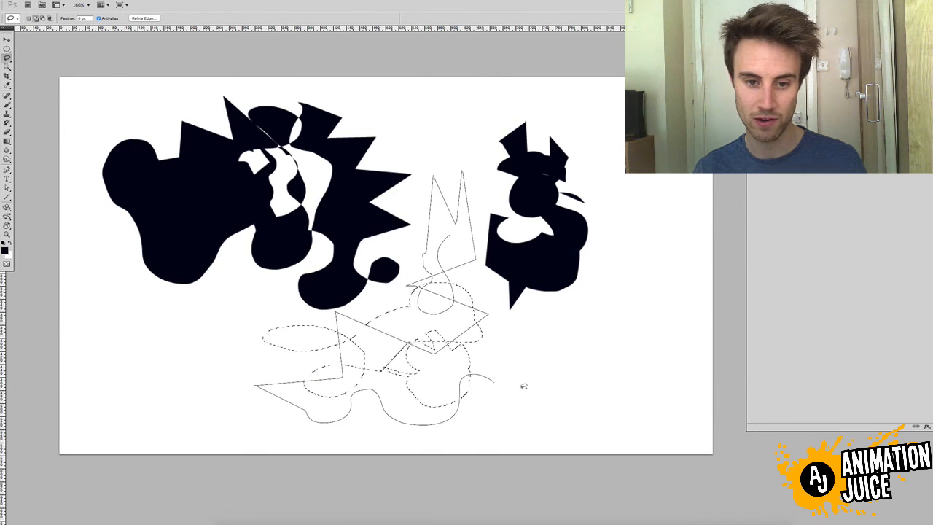
{"action": "mouse_move", "coordinate": [524, 386]}
{"action": "left_mouse_down"}
{"action": "mouse_move", "coordinate": [504, 339]}
{"action": "mouse_move", "coordinate": [483, 321]}
{"action": "mouse_move", "coordinate": [517, 334]}
{"action": "mouse_move", "coordinate": [565, 331]}
{"action": "mouse_move", "coordinate": [558, 320]}
{"action": "mouse_move", "coordinate": [554, 372]}
{"action": "mouse_move", "coordinate": [526, 373]}
{"action": "mouse_move", "coordinate": [500, 358]}
{"action": "mouse_move", "coordinate": [550, 334]}
{"action": "mouse_move", "coordinate": [579, 365]}
{"action": "mouse_move", "coordinate": [600, 350]}
{"action": "mouse_move", "coordinate": [598, 320]}
{"action": "mouse_move", "coordinate": [586, 379]}
{"action": "mouse_move", "coordinate": [576, 351]}
{"action": "mouse_move", "coordinate": [621, 334]}
{"action": "mouse_move", "coordinate": [544, 417]}
{"action": "mouse_move", "coordinate": [429, 369]}
{"action": "mouse_move", "coordinate": [299, 347]}
{"action": "mouse_move", "coordinate": [258, 370]}
{"action": "left_mouse_up"}
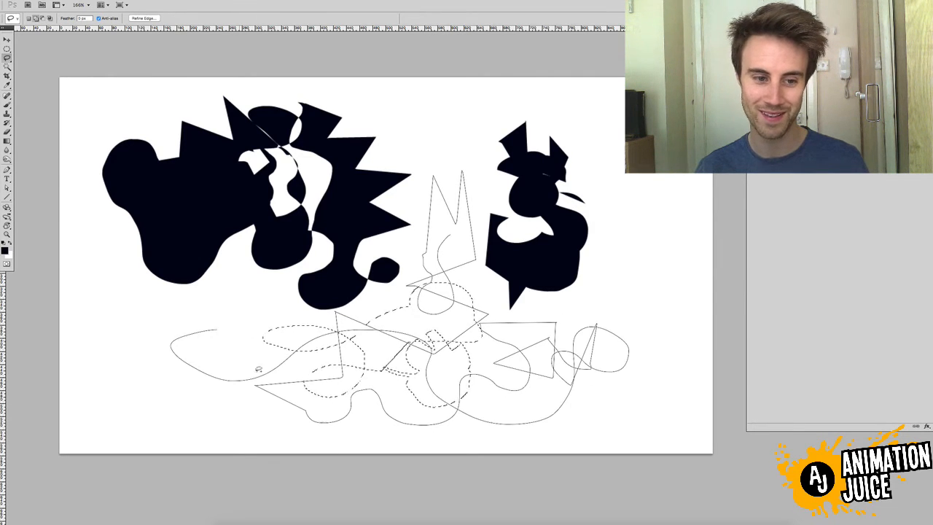
{"action": "left_click_drag", "start_coordinate": [387, 363], "coordinate": [388, 365]}
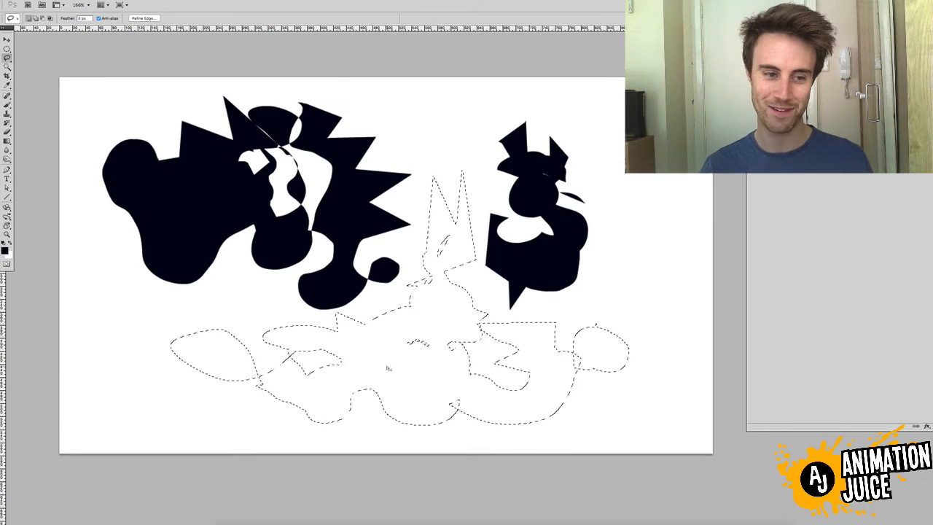
{"action": "key", "text": "alt+BackSpace"}
{"action": "key", "text": "super+d"}
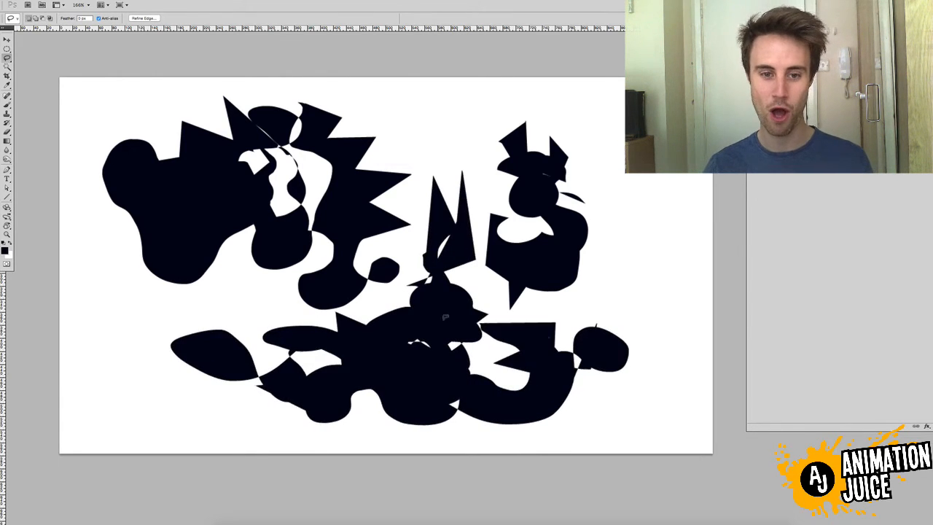
Shift the silhouettes slightly left and down with the Move tool, and return to the Lasso with white as the foreground colour
{"action": "key", "text": "v"}
{"action": "left_click_drag", "start_coordinate": [487, 278], "coordinate": [481, 281]}
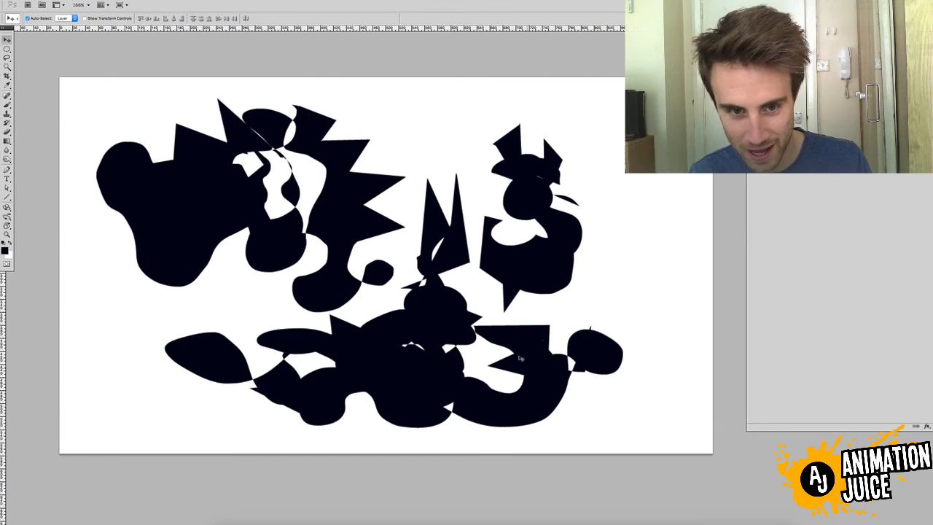
{"action": "key", "text": "l"}
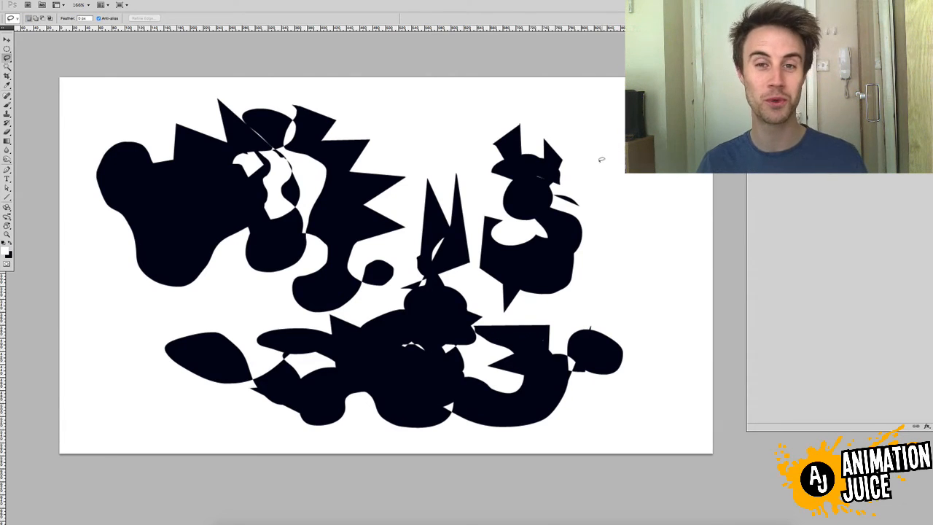